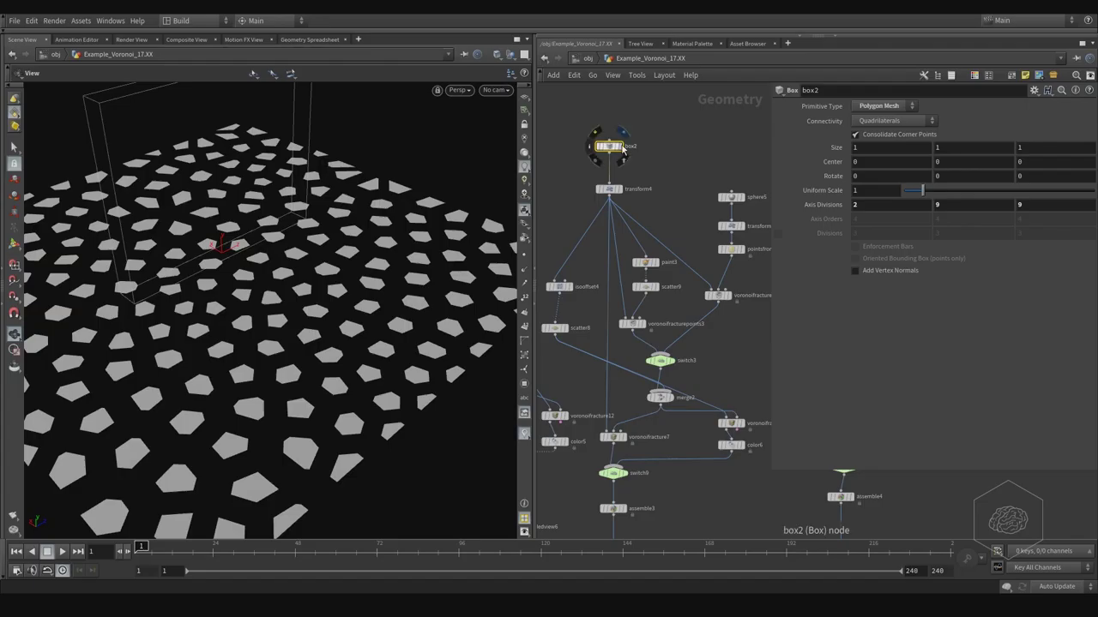
Step: Display the box2 output and the scaled wall from transform4 to inspect the source geometry
left_click(617, 147)
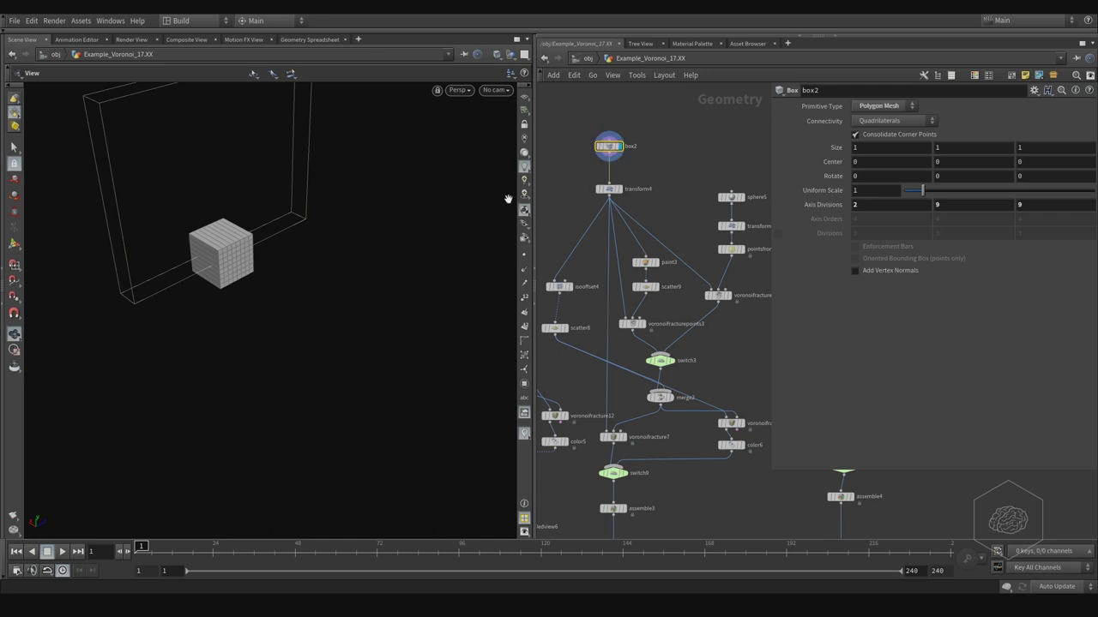
left_click(608, 189)
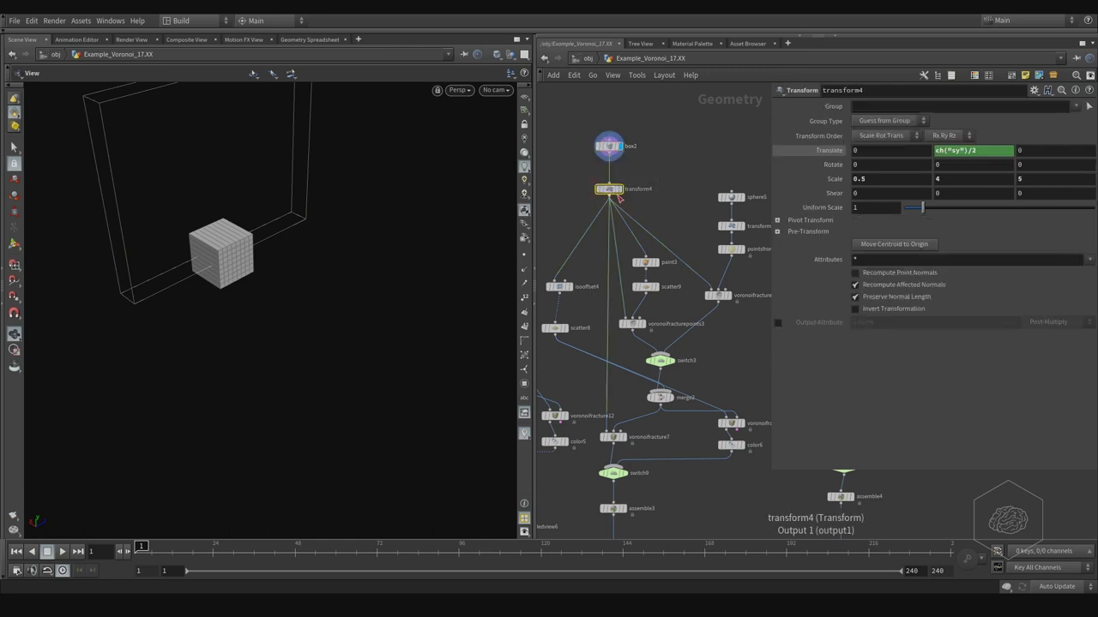
left_click(618, 190)
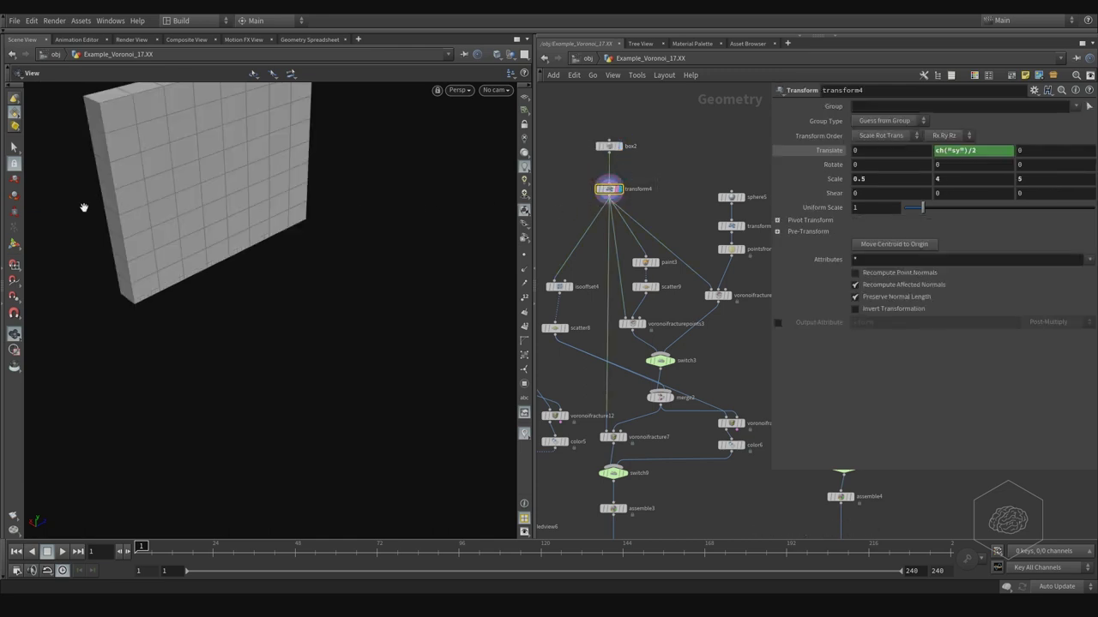
left_click_drag(83, 206, 192, 286)
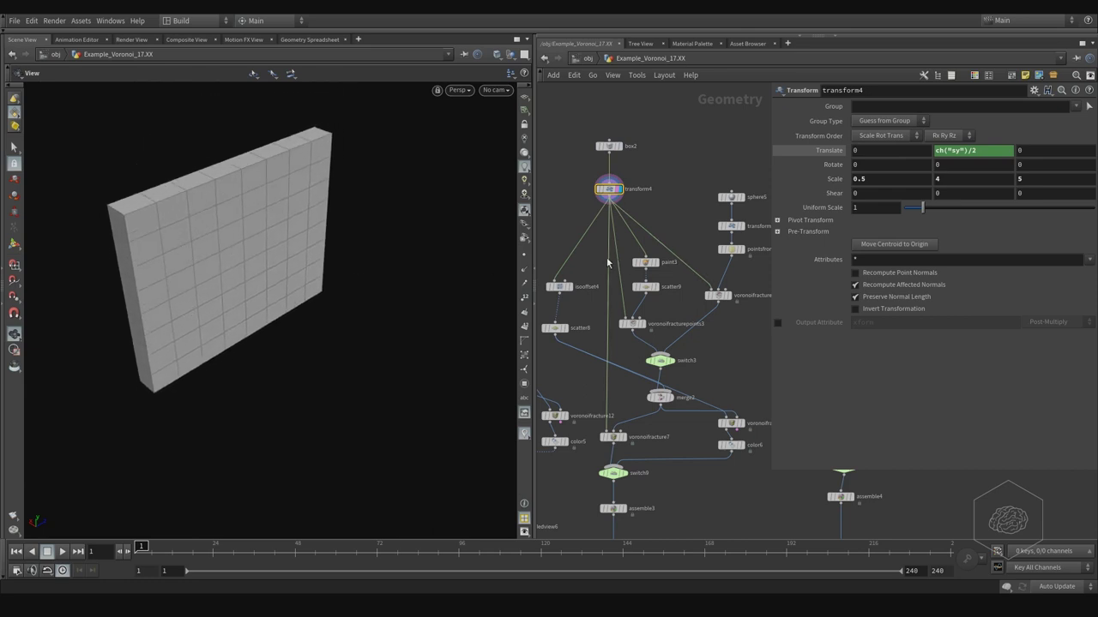
Step: Inspect the isooffset4 and scatter8 nodes that branch off transform4
scroll(607, 262, "up", 5)
left_click_drag(644, 248, 571, 305)
left_click_drag(592, 281, 584, 241)
left_click_drag(584, 350, 584, 329)
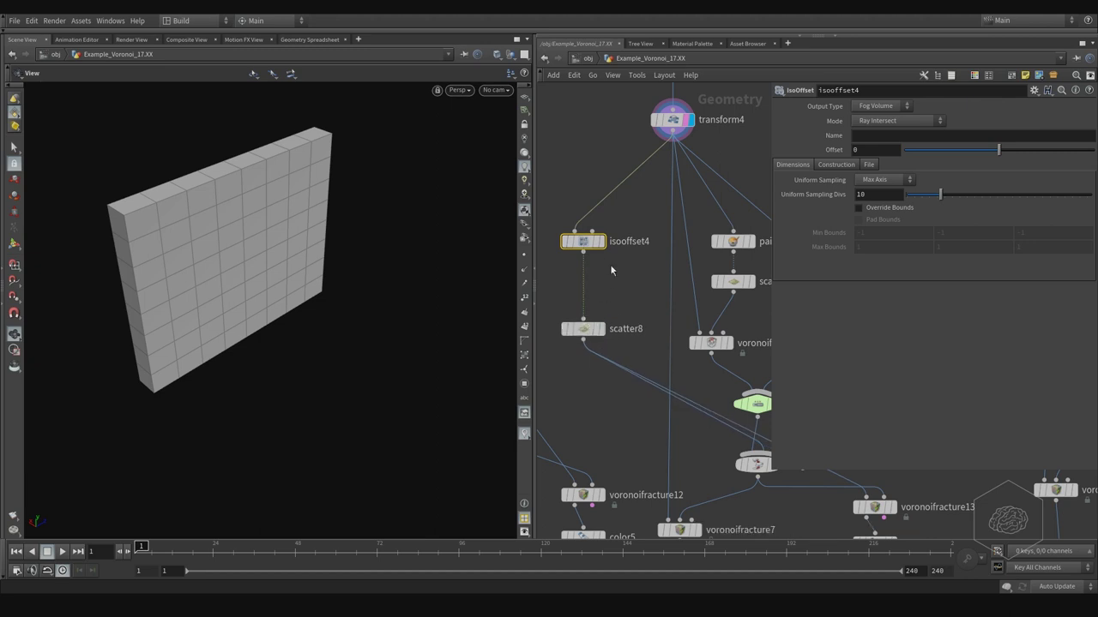
left_click(602, 242)
left_click(601, 329)
left_click(584, 330)
Step: Display paint3 without the transform4 template overlay and examine the painted areas of the wall
middle_click_drag(656, 276, 598, 265)
mouse_move(726, 297)
middle_mouse_down()
mouse_move(703, 284)
mouse_move(685, 320)
middle_mouse_up()
left_click(654, 254)
left_click(632, 254)
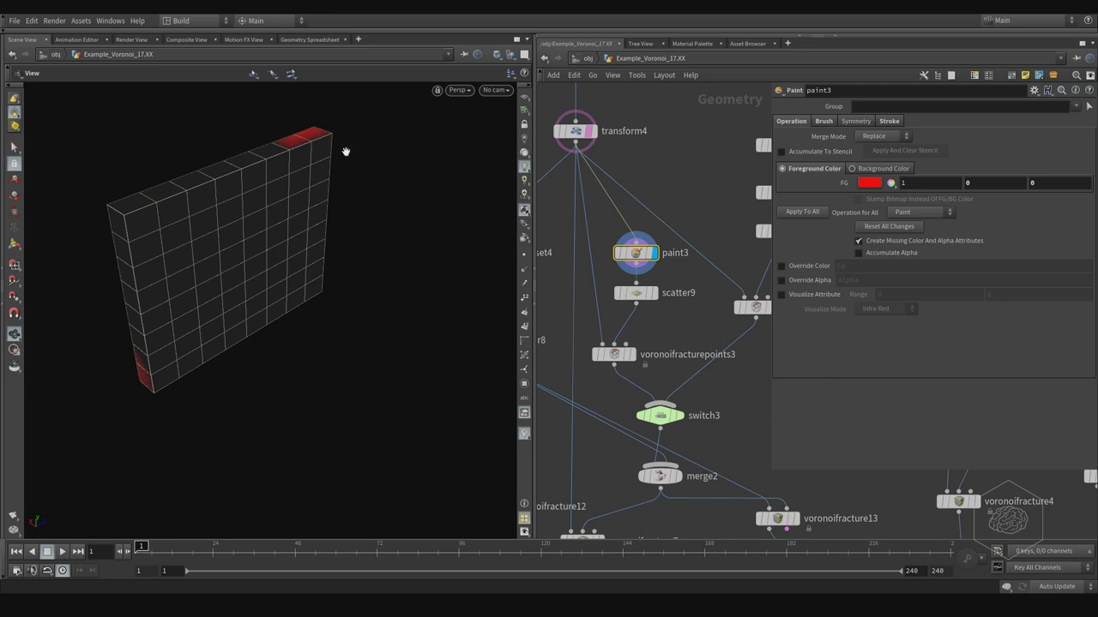
left_click(653, 254)
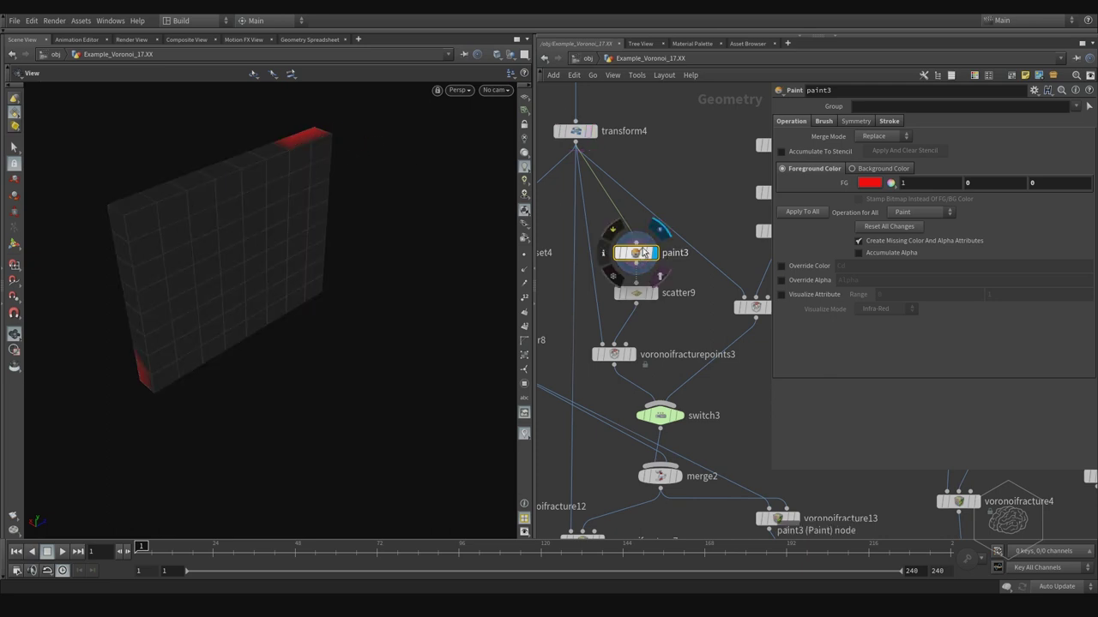
left_click_drag(303, 138, 296, 170)
middle_click_drag(296, 170, 235, 254)
middle_click_drag(296, 221, 291, 240)
mouse_move(292, 240)
left_mouse_down()
mouse_move(176, 260)
mouse_move(294, 246)
mouse_move(209, 249)
mouse_move(254, 229)
left_mouse_up()
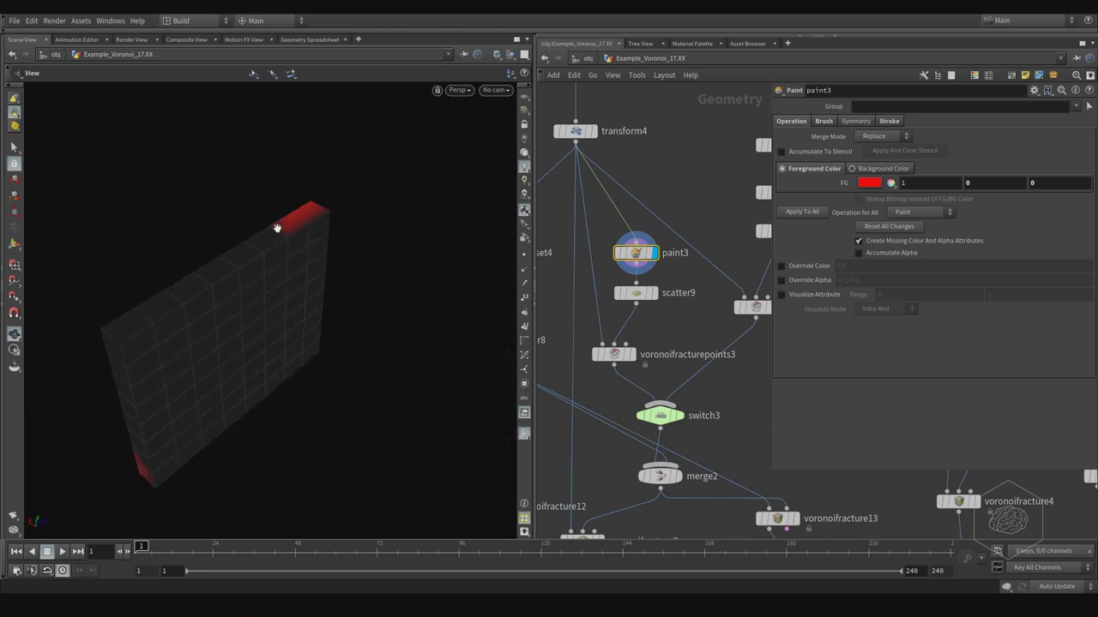
Step: Display the points from scatter9 and the resulting output of voronoifracturepoints3
key("Down")
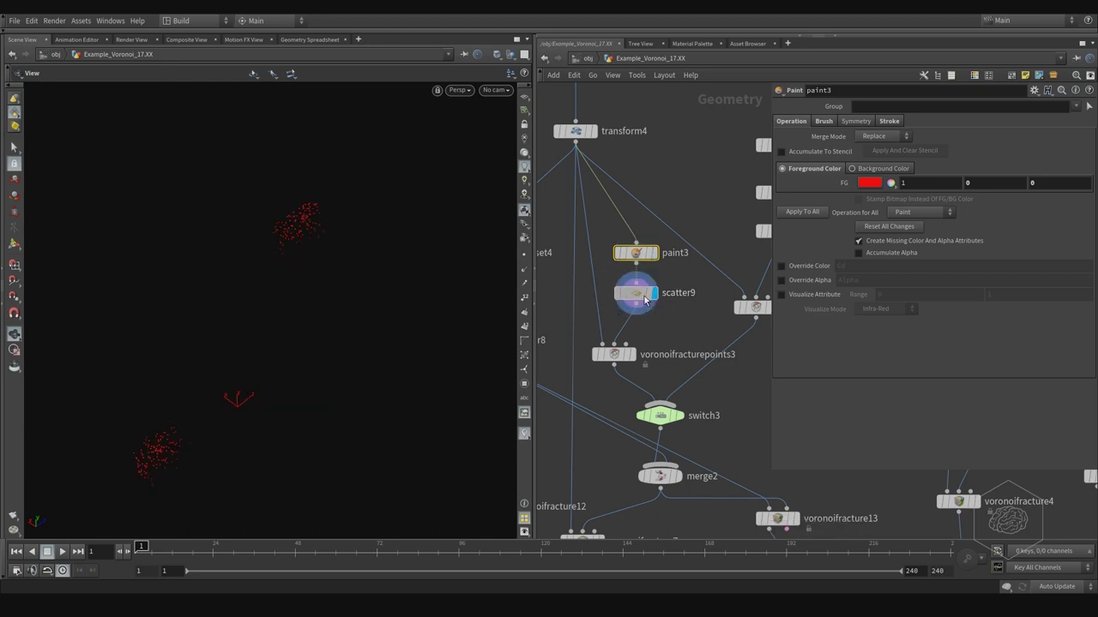
middle_click_drag(689, 334, 600, 294)
key("r")
left_click(612, 316)
middle_click_drag(632, 166, 601, 202)
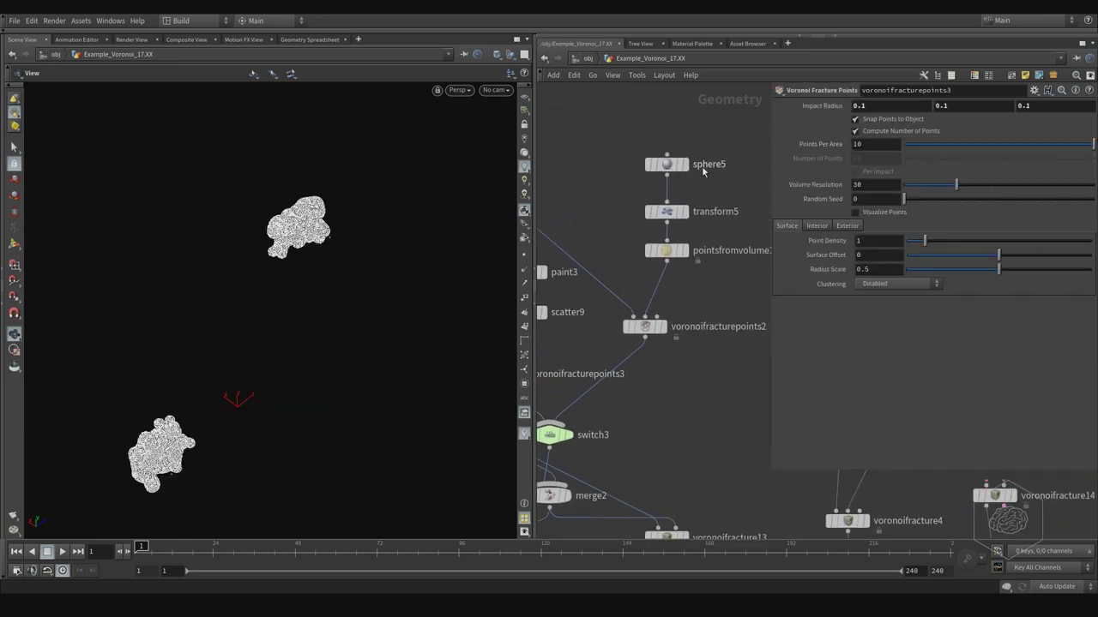
Step: Inspect the sphere5 settings and display the moved sphere from transform5
left_click_drag(740, 138, 658, 172)
left_click(659, 173)
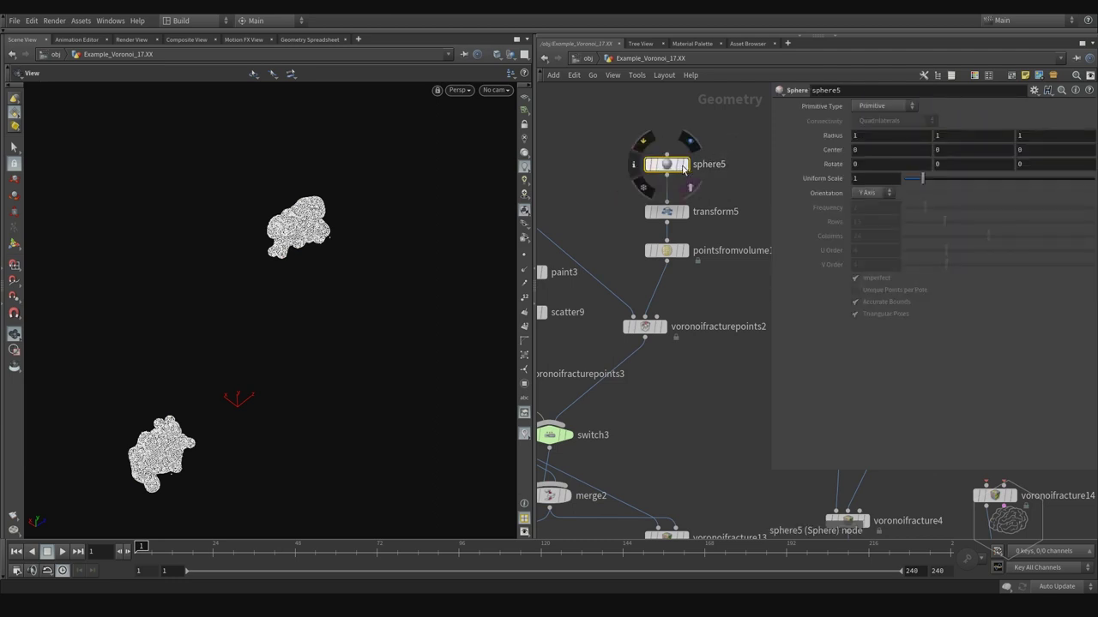
left_click(686, 170)
left_click(686, 211)
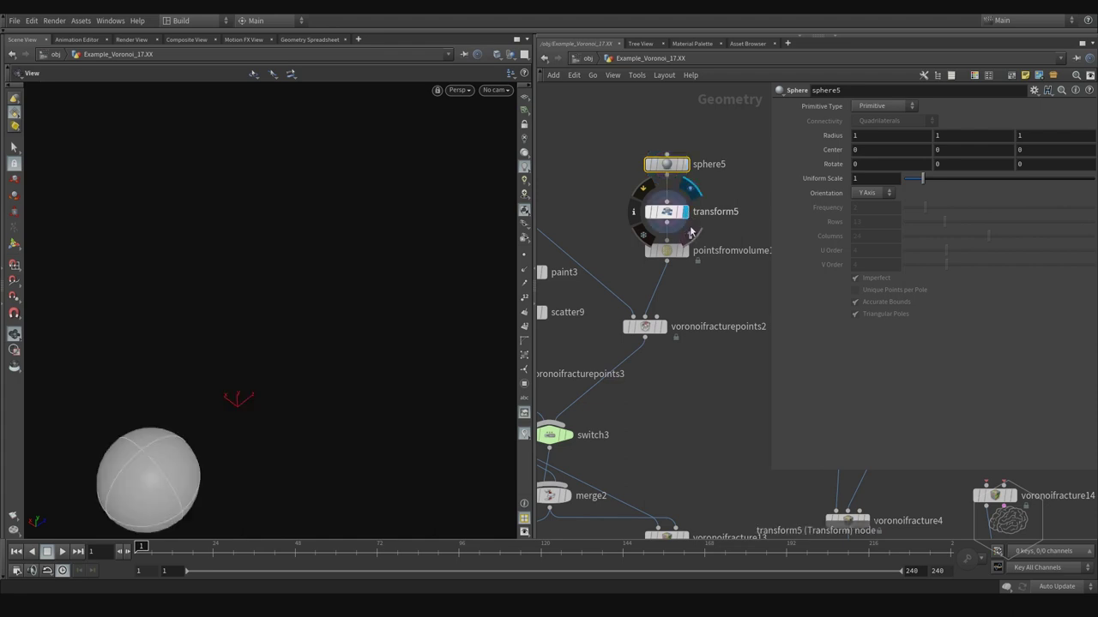
Step: Template transform4 as a wireframe overlay to compare the sphere's position with the wall
middle_click_drag(746, 220, 734, 177)
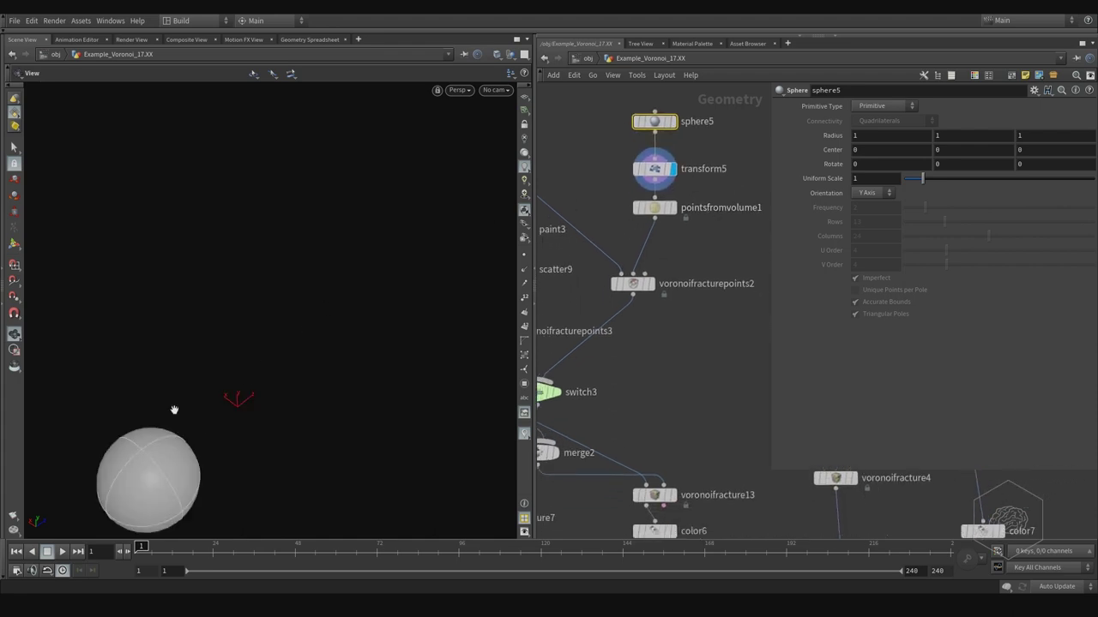
middle_click_drag(565, 274, 720, 294)
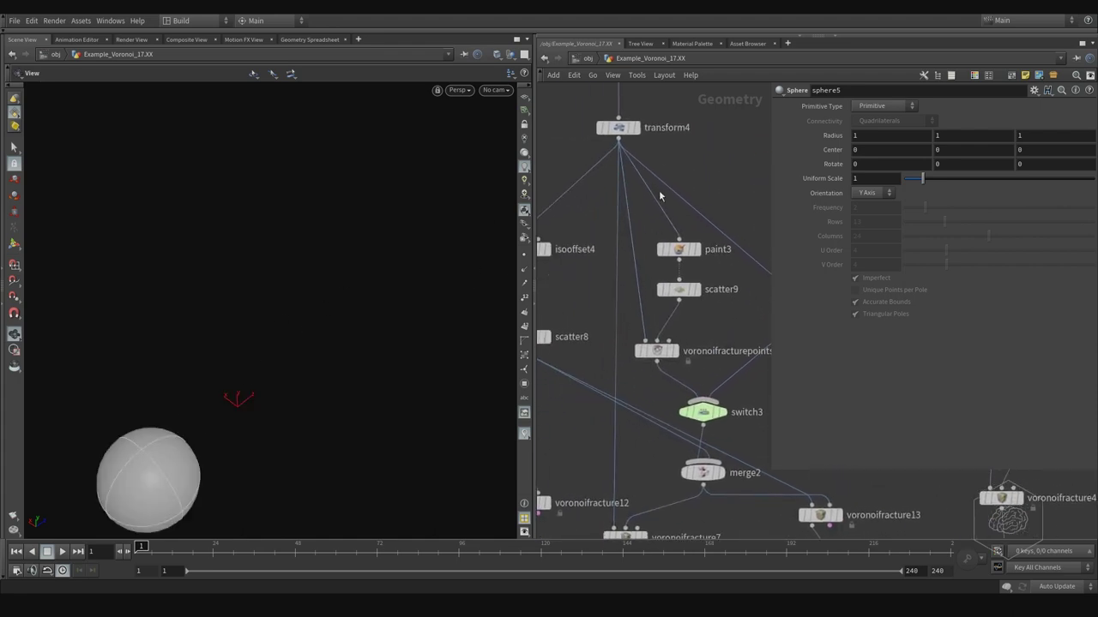
left_click(632, 131)
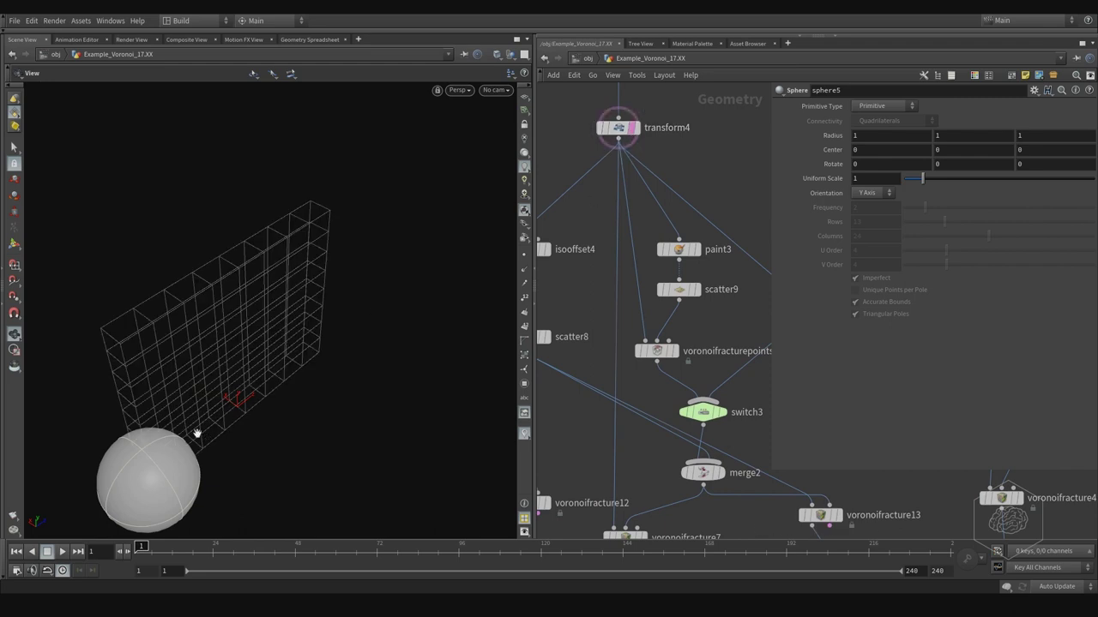
Step: Display the pointsfromvolume1 node to view the points filling the sphere
middle_click_drag(730, 267, 589, 248)
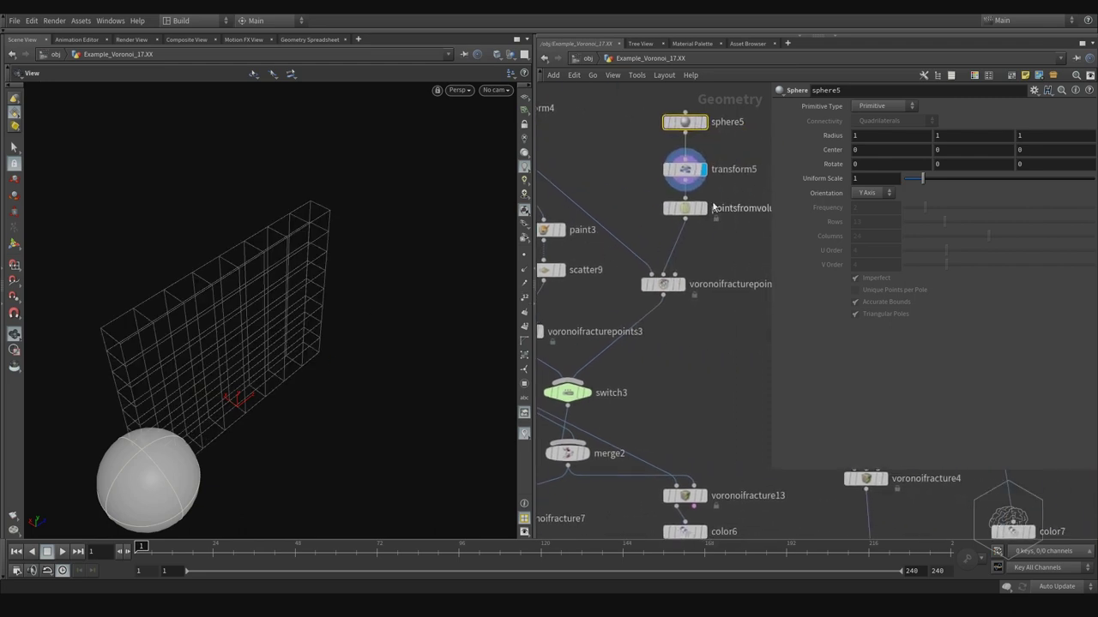
middle_click_drag(734, 212, 685, 226)
left_click_drag(706, 209, 614, 248)
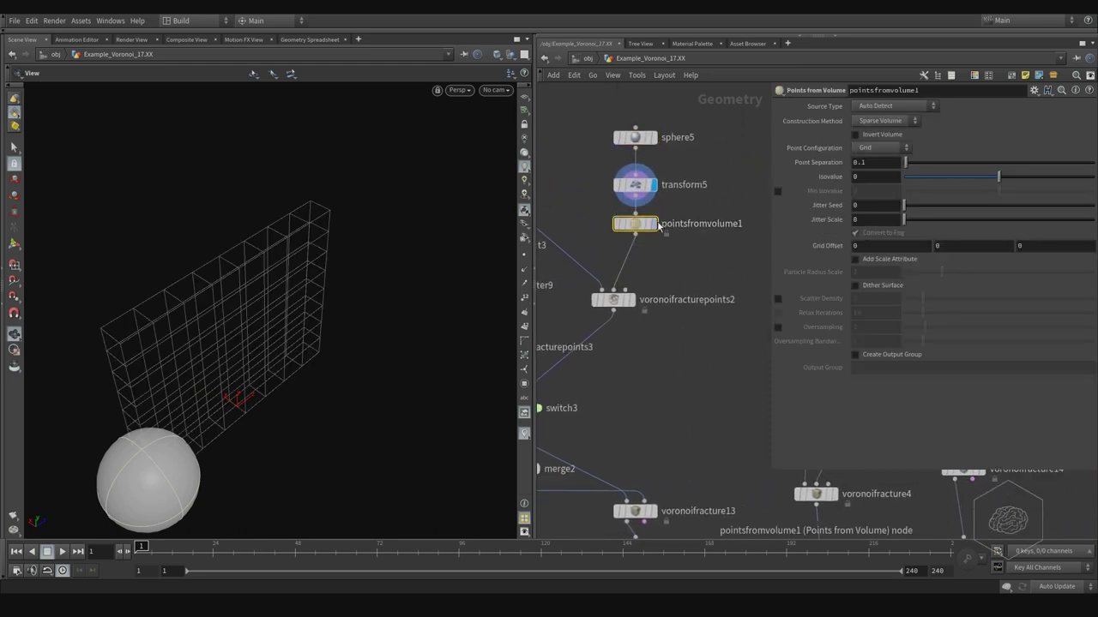
mouse_move(654, 225)
left_click(659, 202)
middle_click_drag(638, 233, 649, 226)
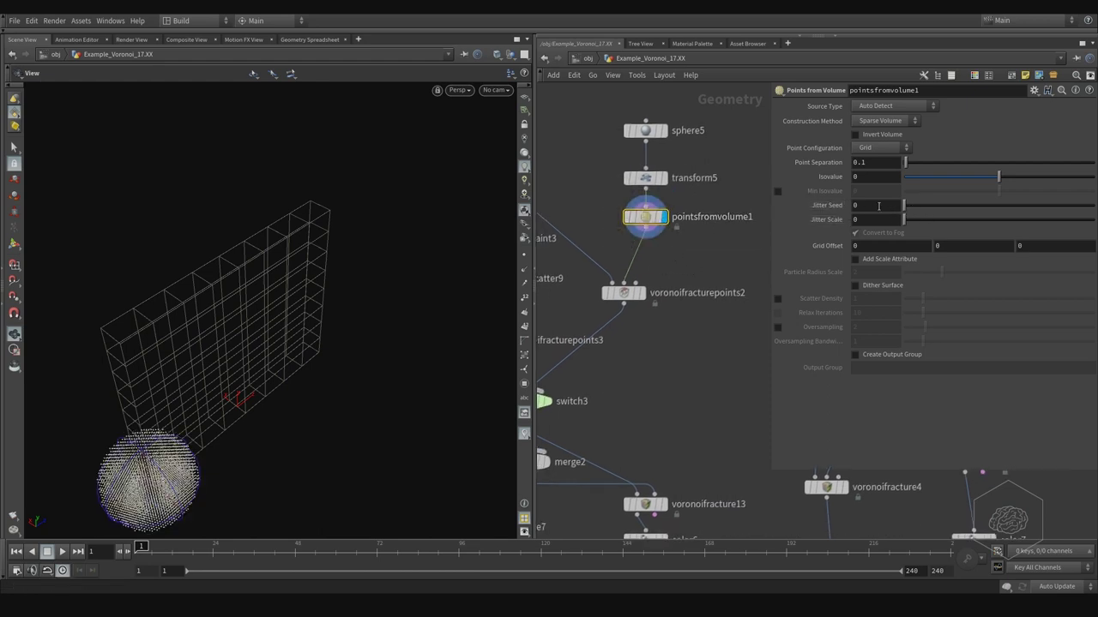
Step: Try another jitter seed on pointsfromvolume1 and set it back to 0
left_click_drag(913, 211, 920, 213)
double_click(871, 208)
type("0")
key("Return")
middle_click_drag(704, 249, 737, 252)
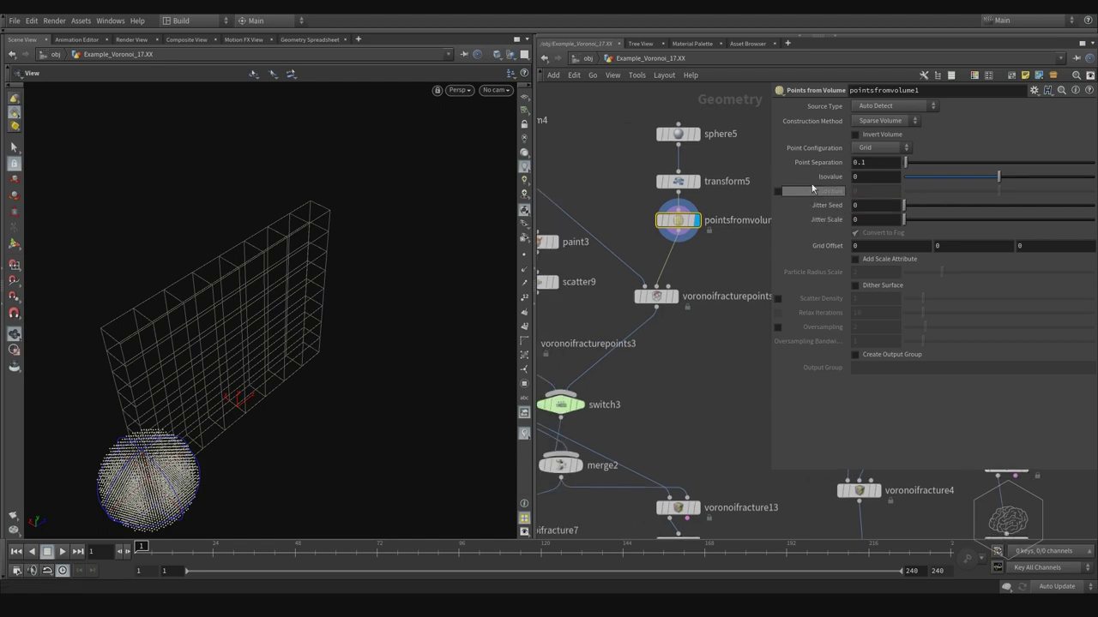
Step: Move the pointsfromvolume1 node slightly lower in the network, between transform5 and voronoifracturepoints2
middle_click_drag(286, 395, 393, 261)
left_click_drag(334, 305, 265, 321, "alt")
middle_click_drag(636, 201, 627, 251)
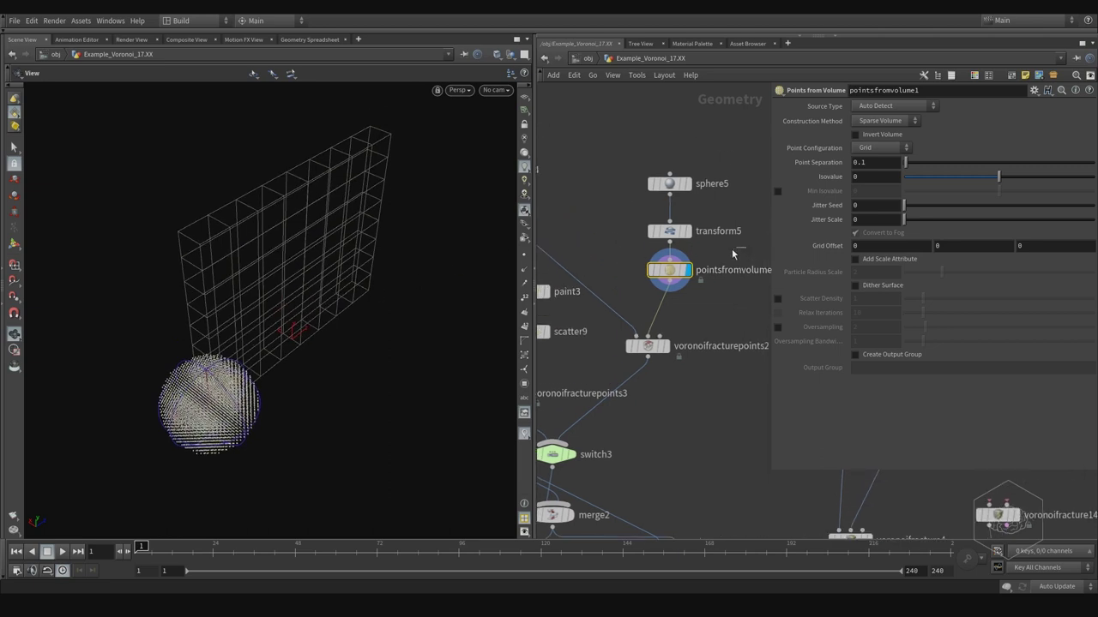
left_click_drag(672, 271, 674, 284)
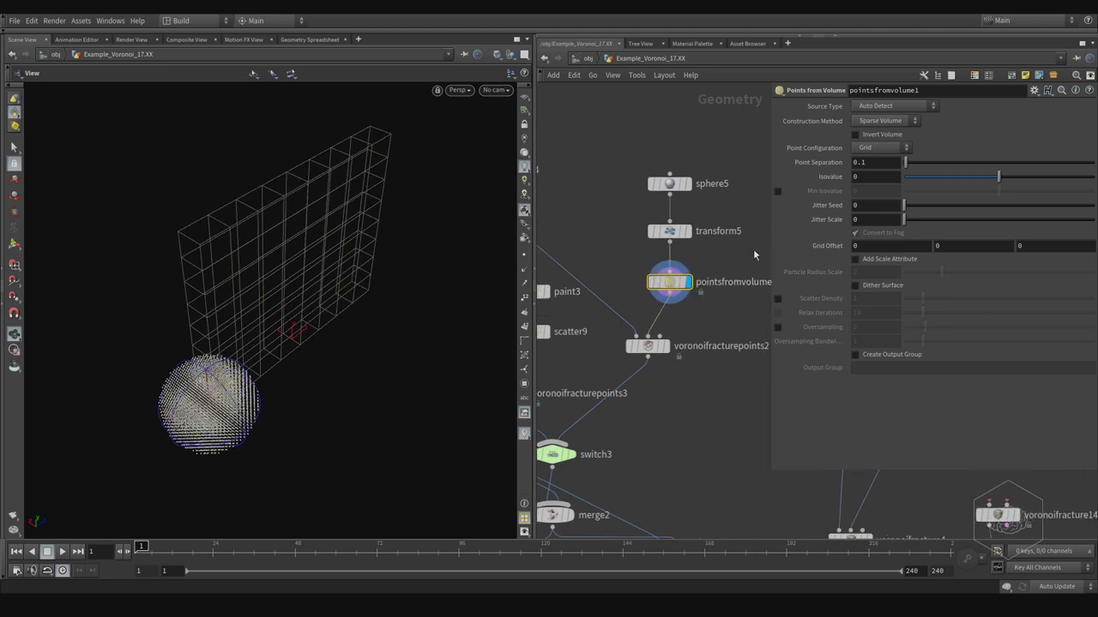
middle_click_drag(753, 249, 711, 253)
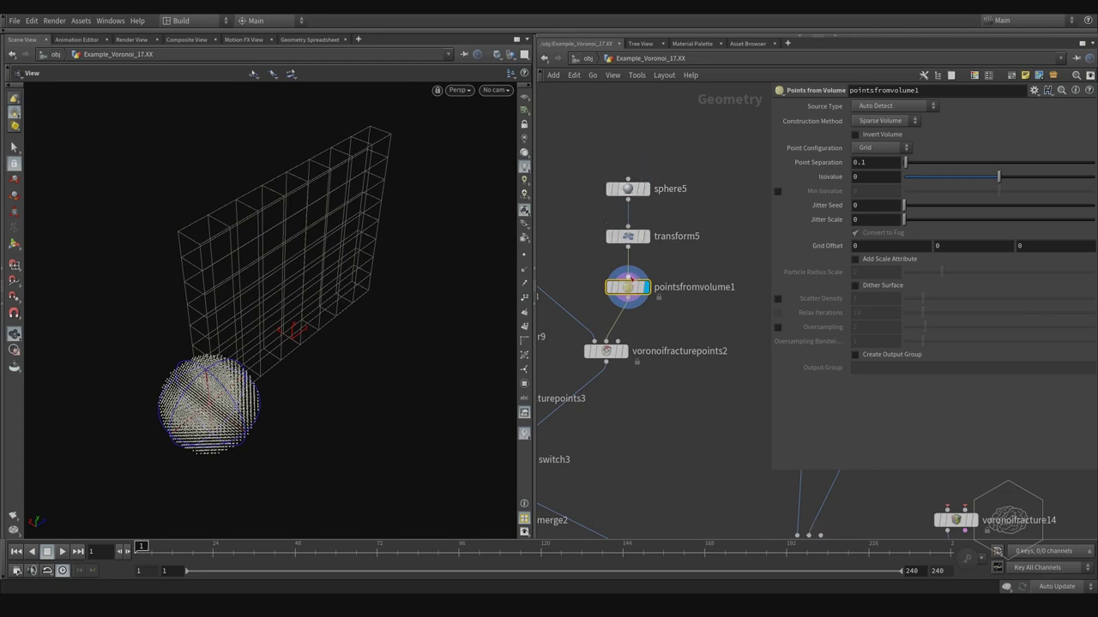
left_click_drag(288, 334, 254, 358)
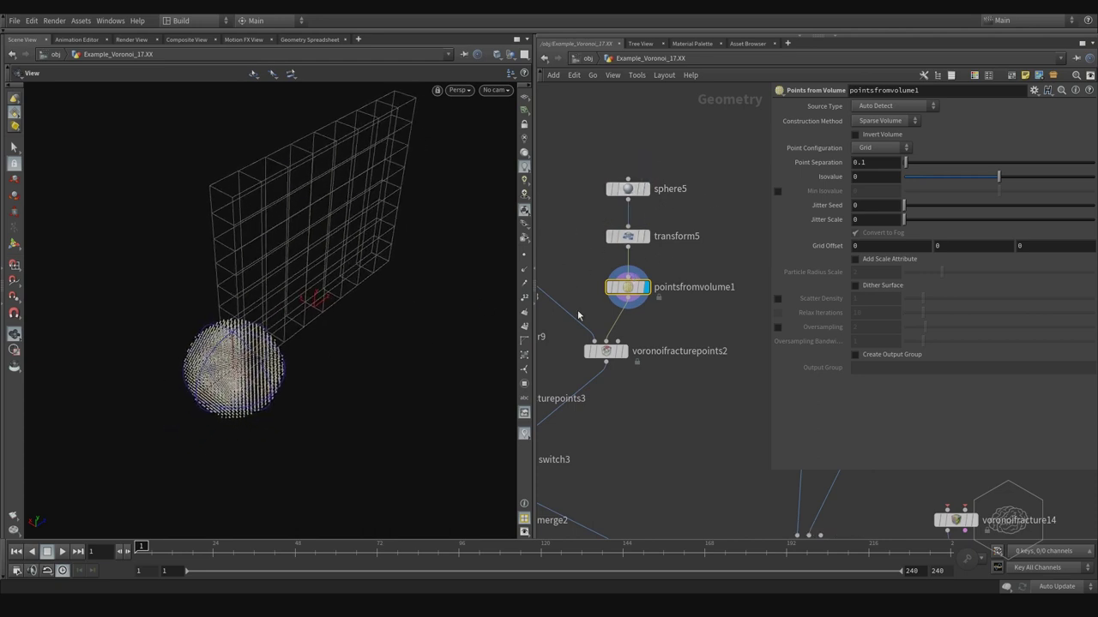
Step: Display voronoifracturepoints2 and examine its fracture points against the wall from the side
middle_click_drag(678, 323, 716, 268)
left_click(654, 297)
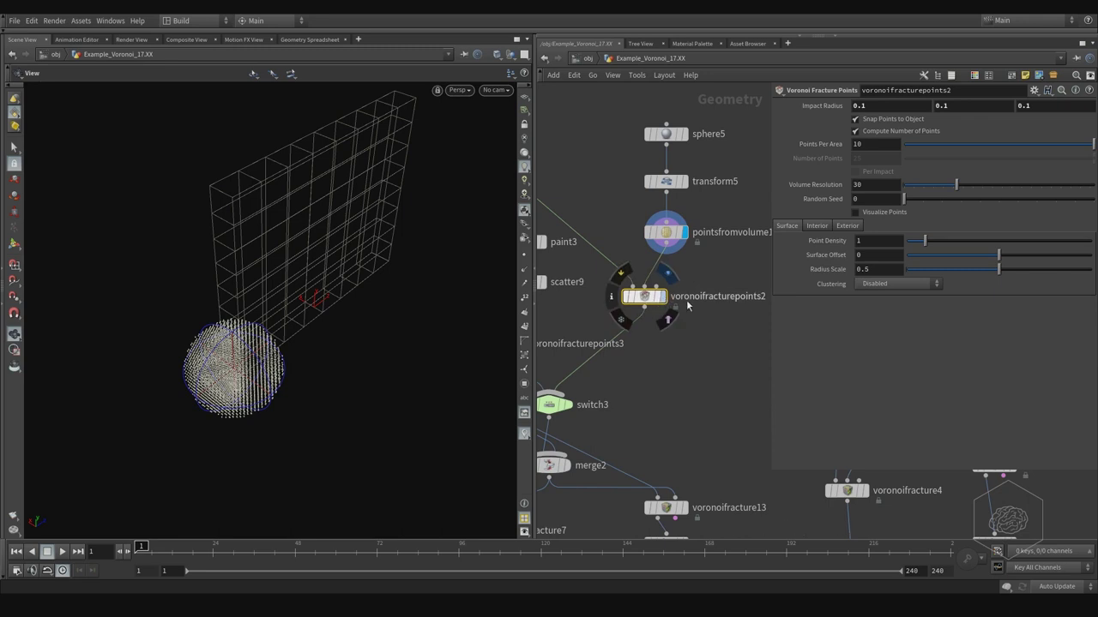
left_click(663, 297)
left_click_drag(282, 337, 293, 281)
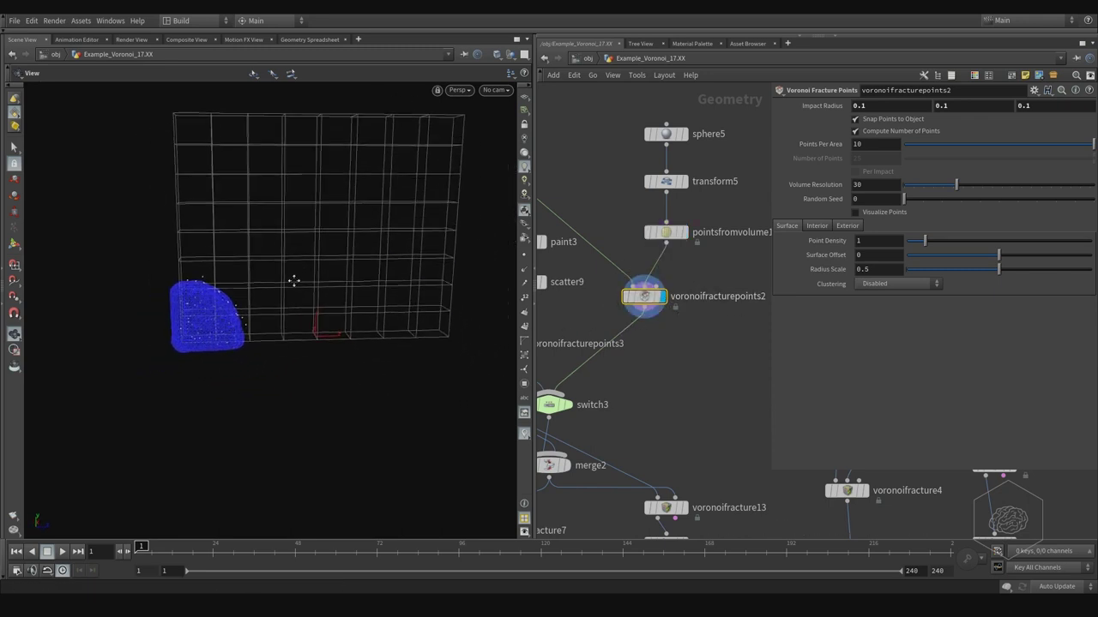
middle_click_drag(293, 280, 301, 271)
left_click_drag(244, 306, 241, 302)
Step: Display switch3 and review the fracture points passed through its selected input
mouse_move(688, 362)
middle_mouse_down()
mouse_move(705, 302)
mouse_move(700, 354)
middle_mouse_up()
left_click(591, 347)
mouse_move(733, 238)
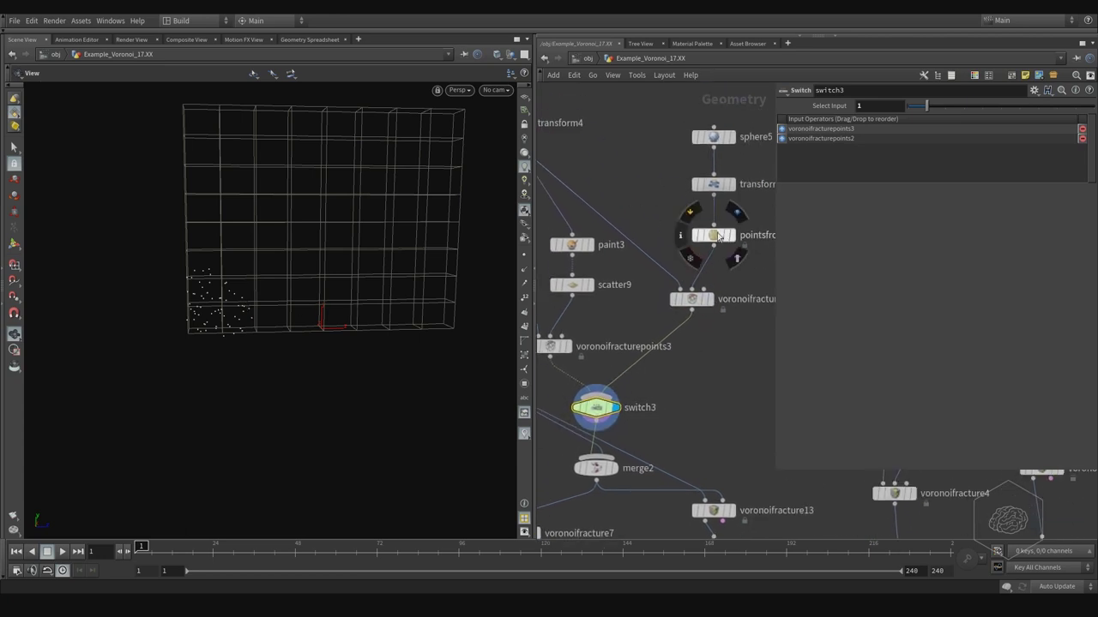
middle_click_drag(577, 247, 642, 280)
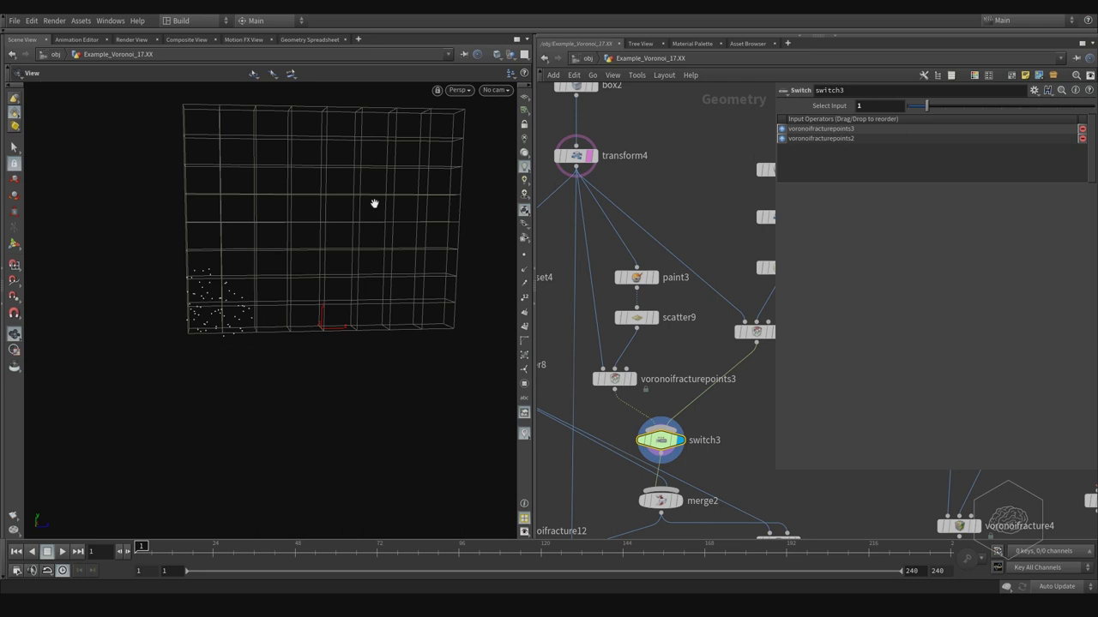
left_click_drag(413, 164, 326, 224)
middle_click_drag(326, 224, 248, 254)
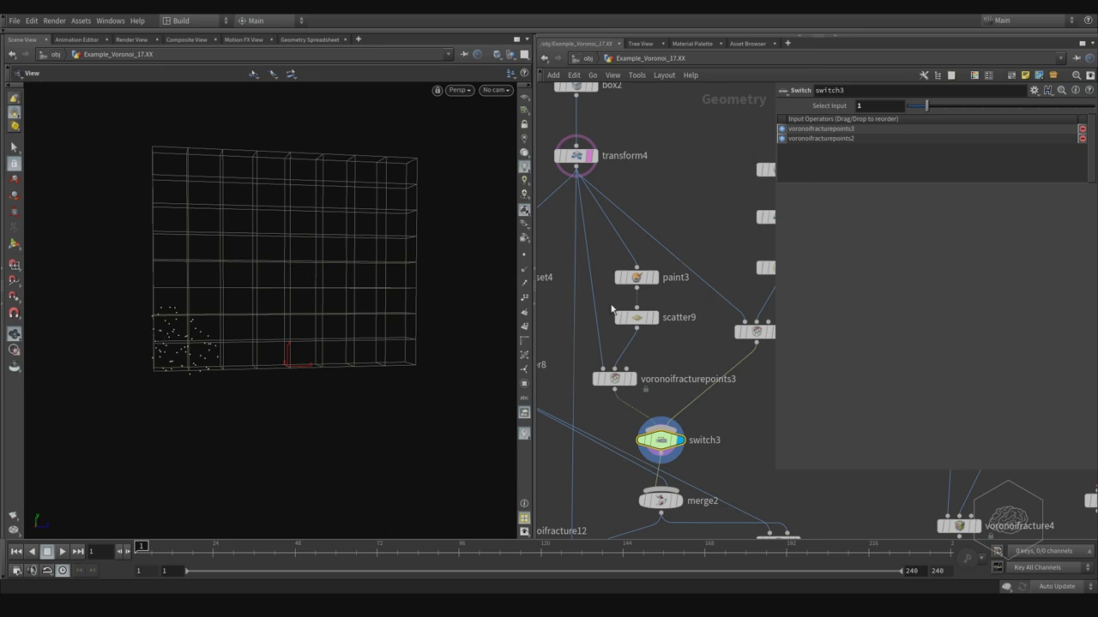
Step: Display paint3 again and examine the painted wall from several angles
left_click(660, 255)
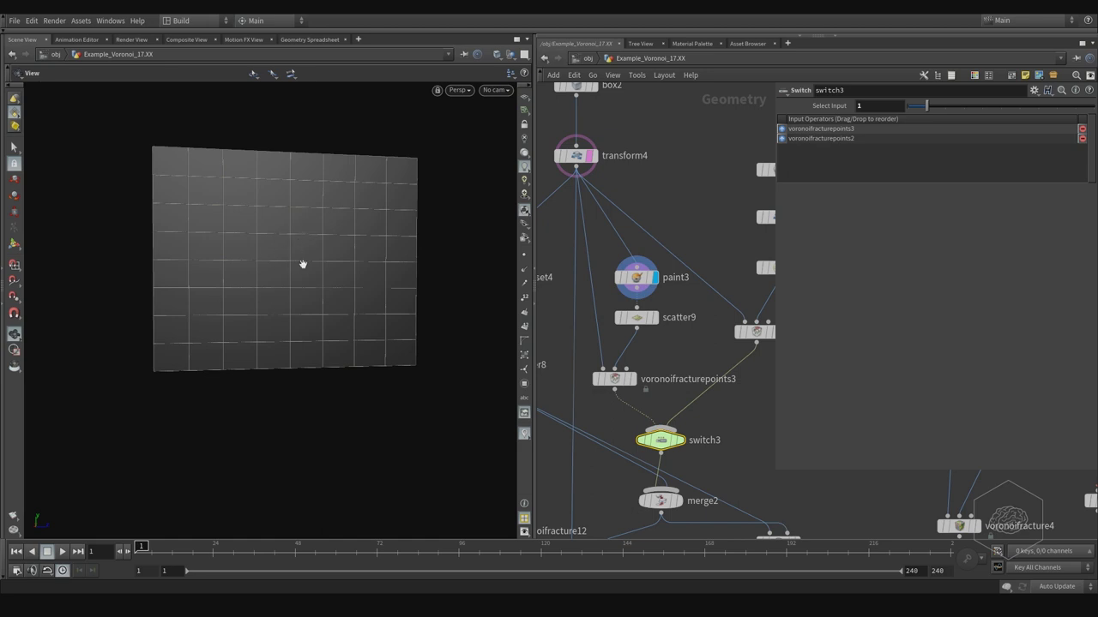
left_click_drag(386, 244, 314, 213)
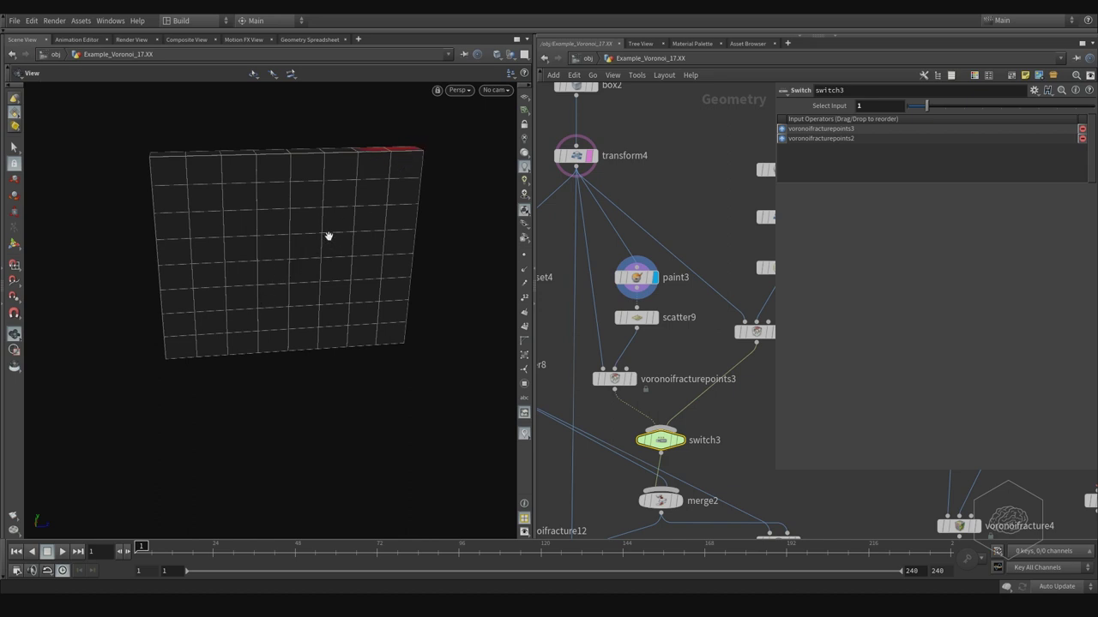
left_click_drag(329, 236, 407, 222)
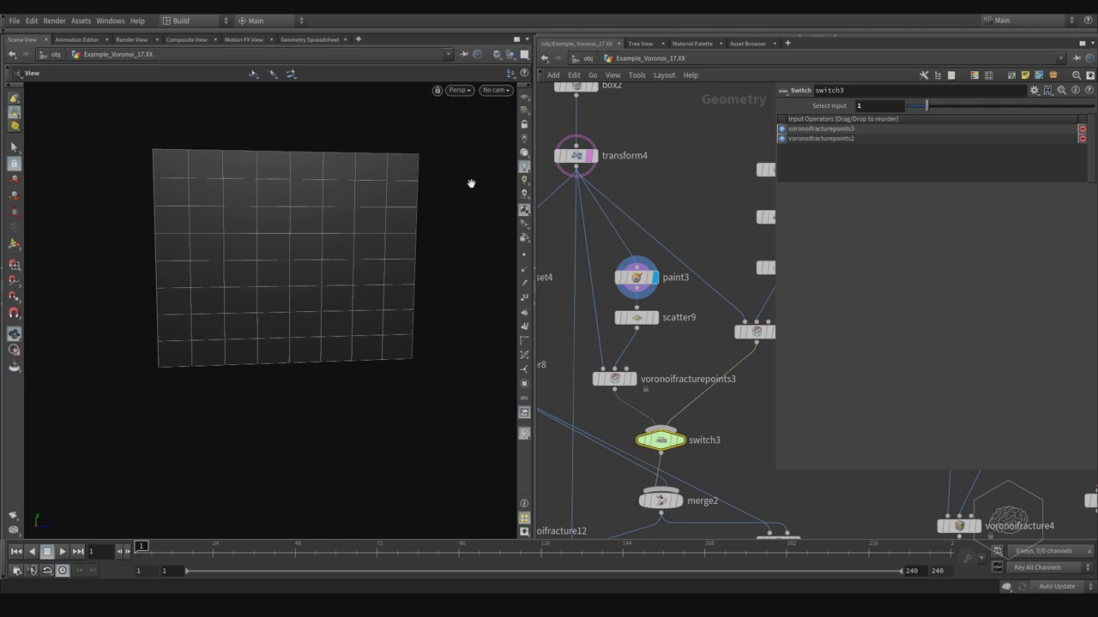
Step: Check the transform5 settings and set the display back to the switch3 output
left_click(637, 318)
mouse_move(736, 230)
middle_mouse_down()
mouse_move(648, 251)
mouse_move(755, 224)
middle_mouse_up()
left_click(677, 239)
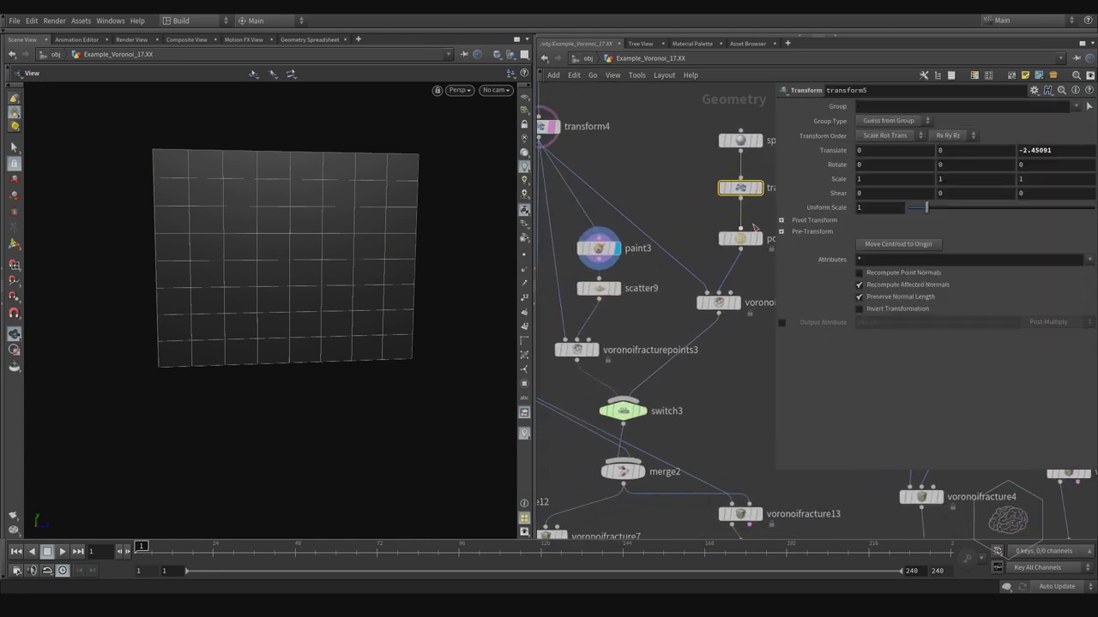
middle_click_drag(663, 268, 676, 221)
left_click(656, 367)
left_click(639, 366)
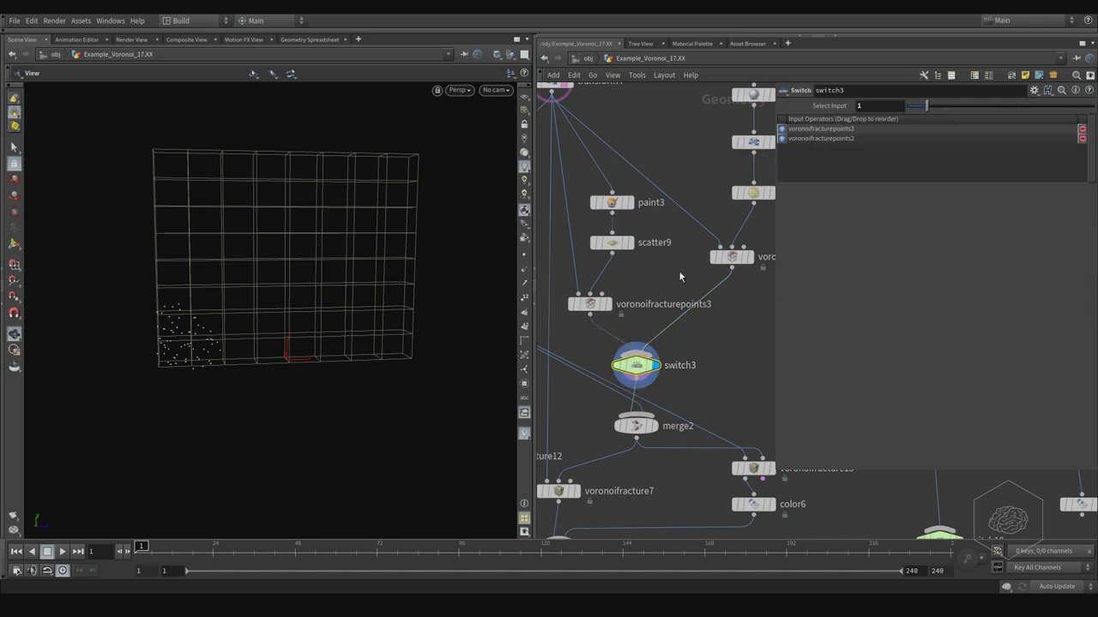
Step: Select the transform5 node and show its translate handle on the sphere in the viewport
middle_click_drag(685, 142, 622, 277)
left_click(690, 276)
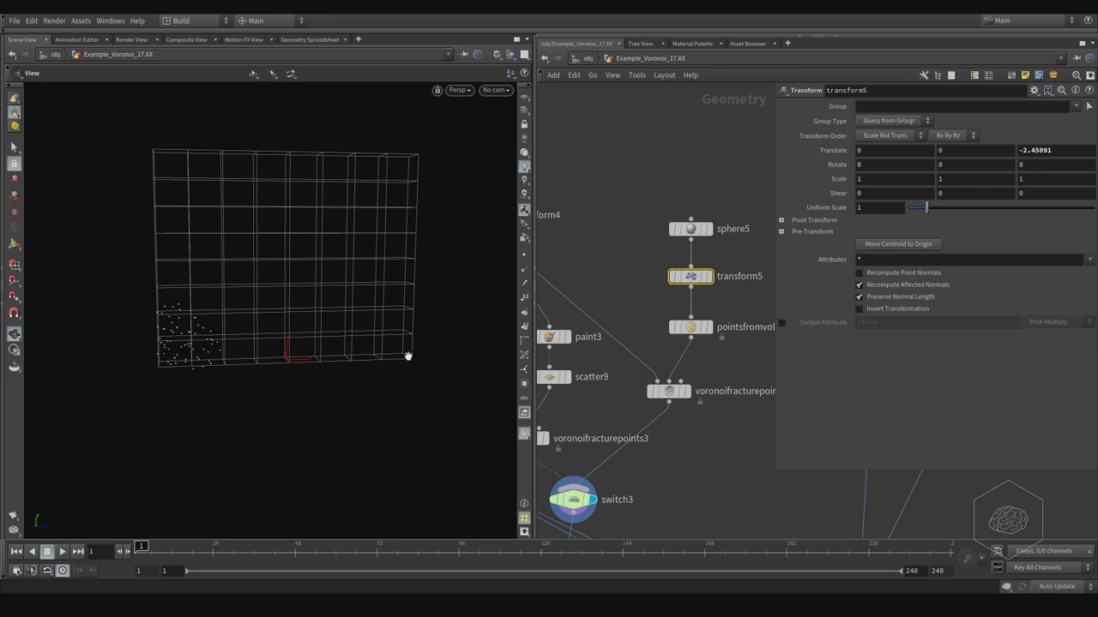
left_click(14, 244)
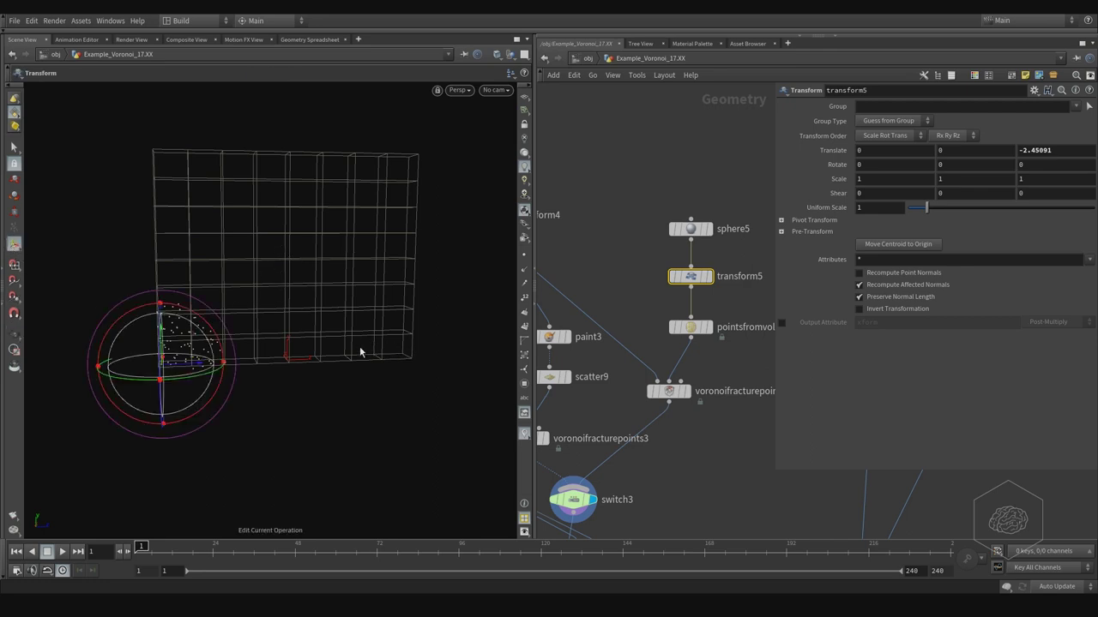
key("y")
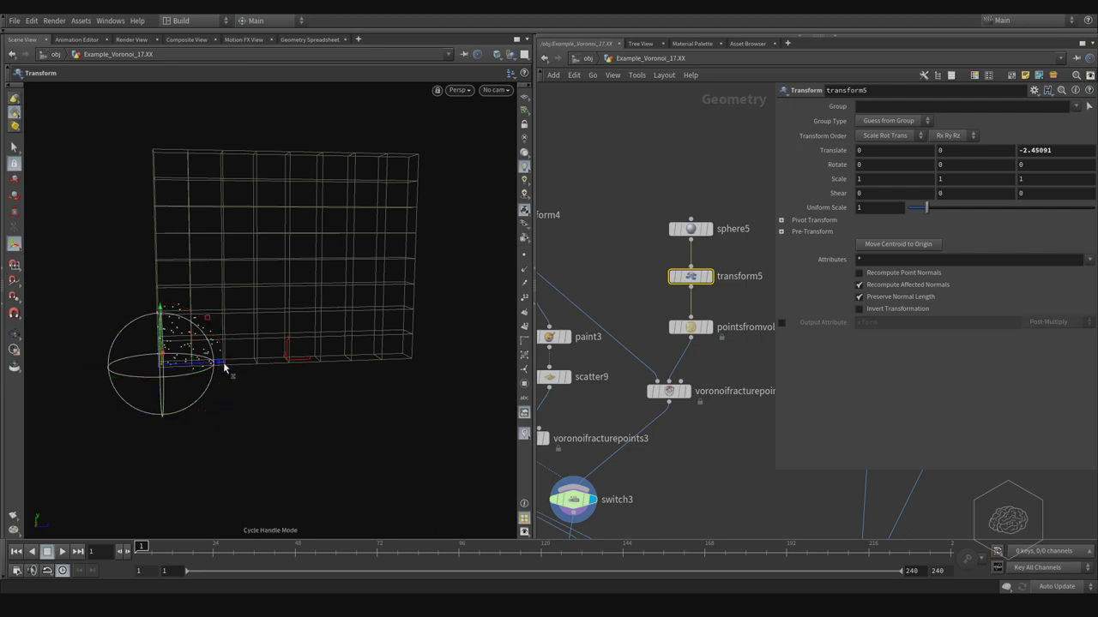
Step: Bypass the points-from-volume node below transform5 and show transform4 as the template wall
mouse_move(698, 277)
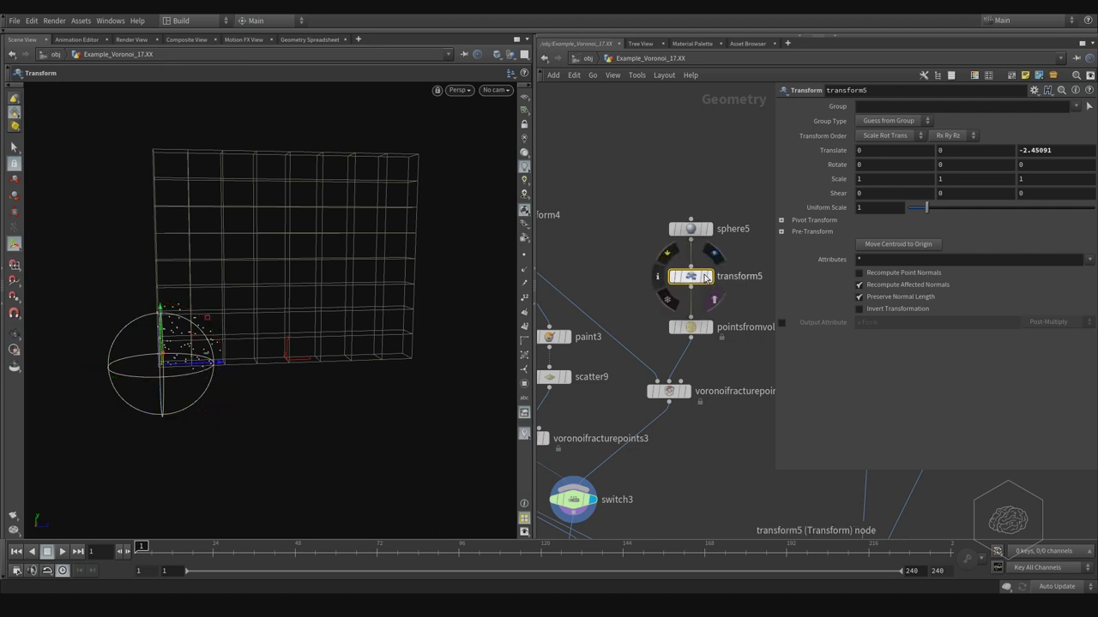
left_click(714, 299)
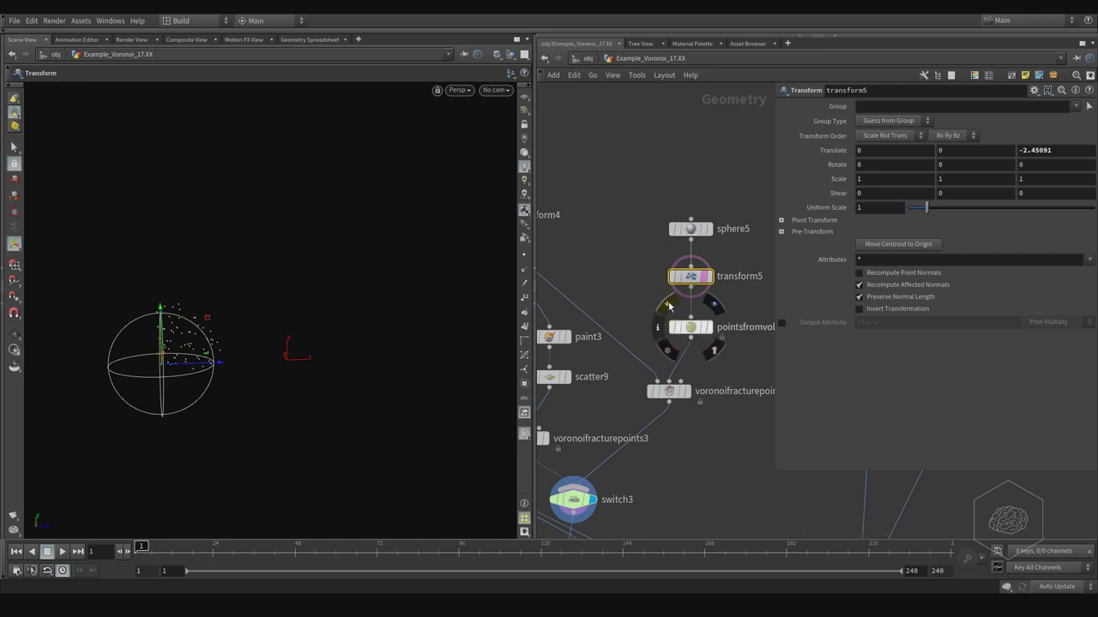
left_click(668, 306)
middle_click_drag(623, 269, 730, 278)
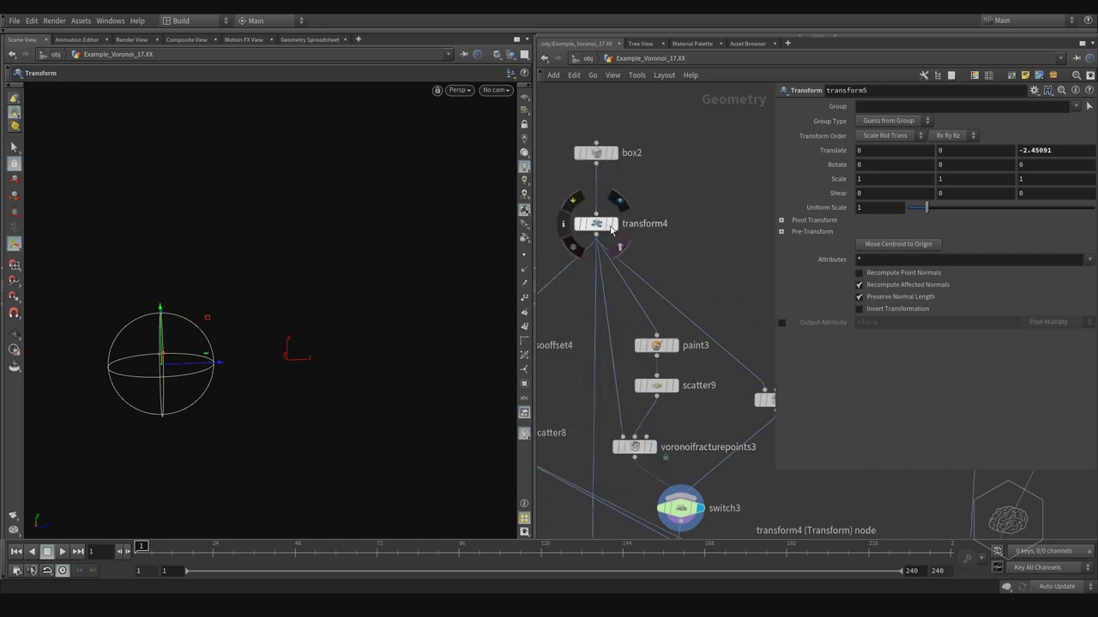
left_click(624, 237)
middle_click_drag(737, 233, 581, 235)
middle_click_drag(556, 290, 607, 281)
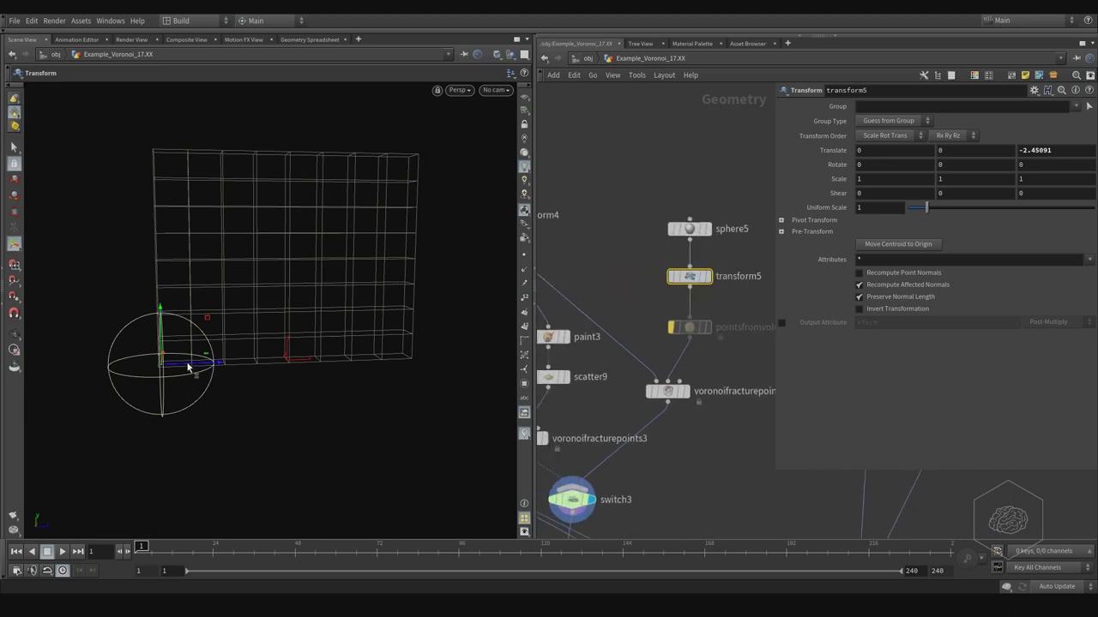
Step: Move the sphere onto the middle of the wall with transform5, to about 2.02 in Y and 0.62 in Z
left_click_drag(188, 366, 418, 361)
left_click_drag(393, 314, 409, 220)
left_click_drag(429, 259, 330, 262)
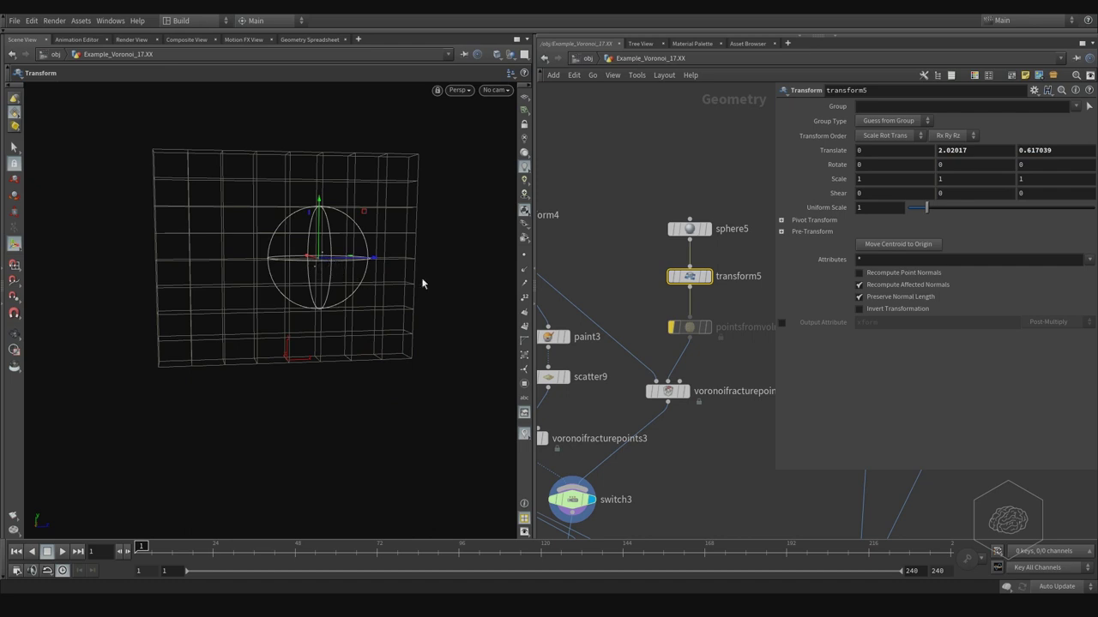
Step: Re-enable the bypassed pointsfromvolume1 node
left_click(686, 327)
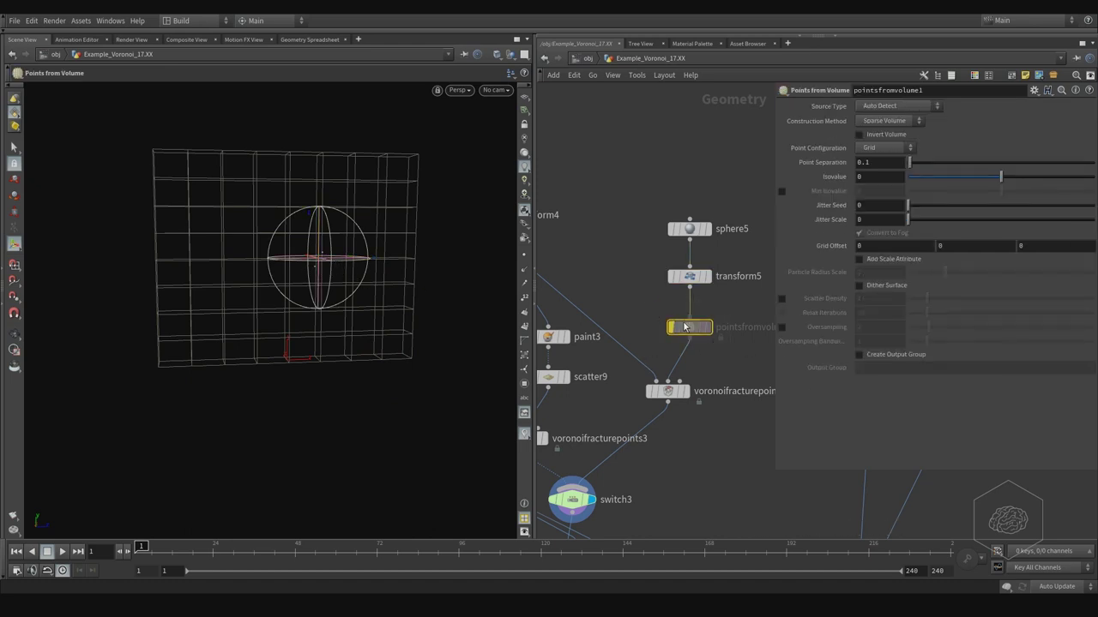
mouse_move(671, 310)
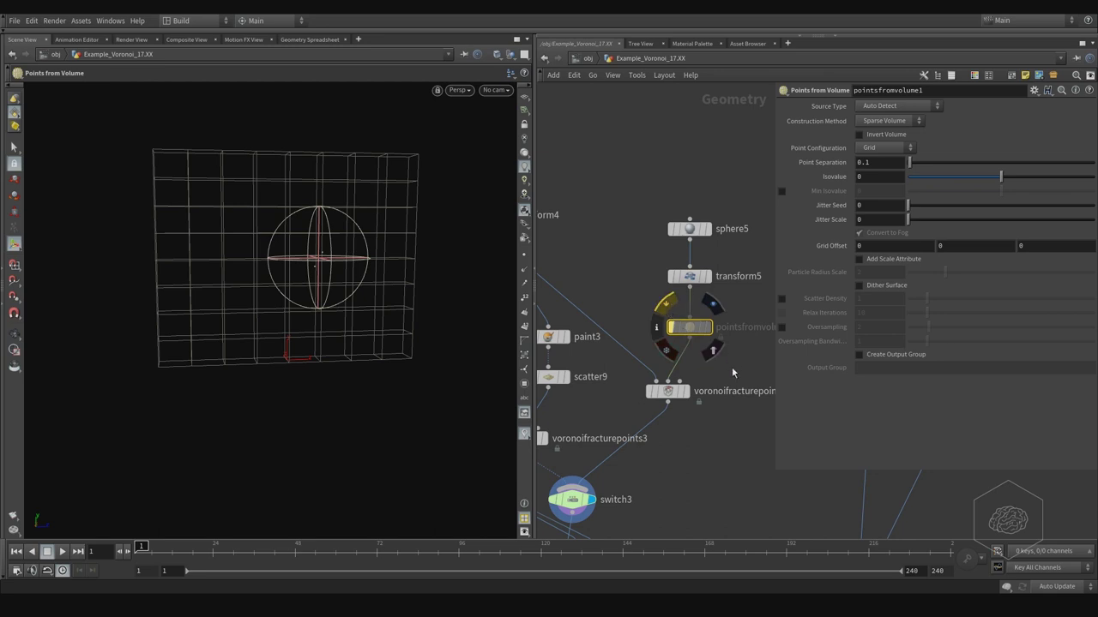
key("r")
Step: Select voronoifracture7 and examine the dense fracture cells around the moved sphere from an angle
middle_click_drag(610, 293, 702, 240)
middle_click_drag(691, 344, 720, 235)
middle_click_drag(648, 350, 621, 308)
left_click(600, 387)
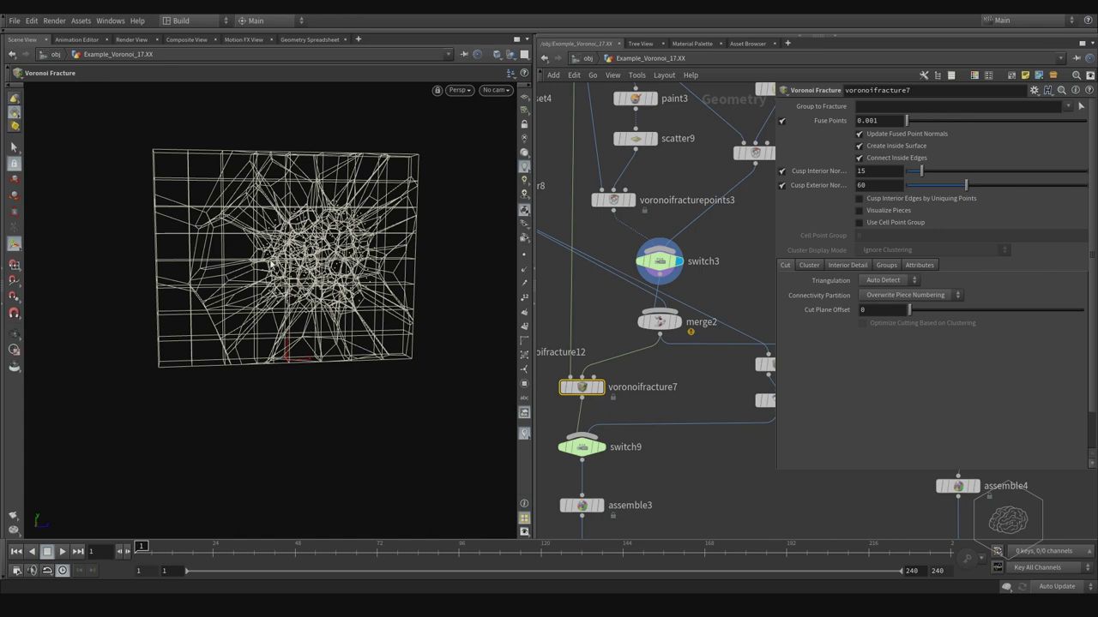
key("Escape")
left_click_drag(279, 300, 259, 276)
Step: Review the paint and sphere branches feeding merge2 and display voronoifracture7 as a shaded wall
middle_click_drag(760, 239, 692, 364)
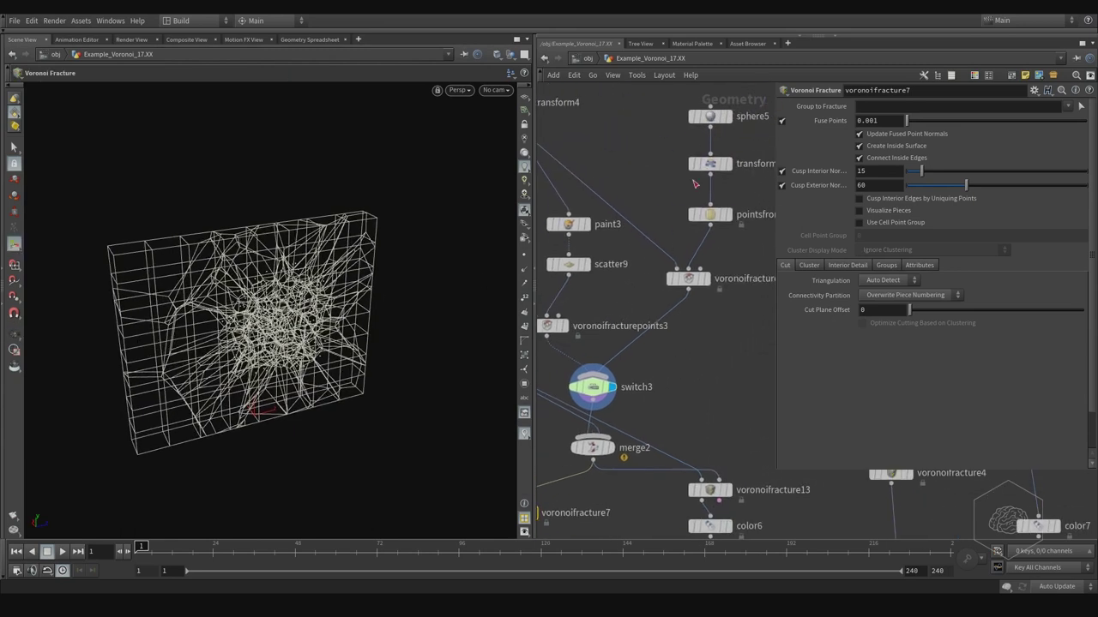
mouse_move(712, 176)
middle_click_drag(582, 227, 623, 226)
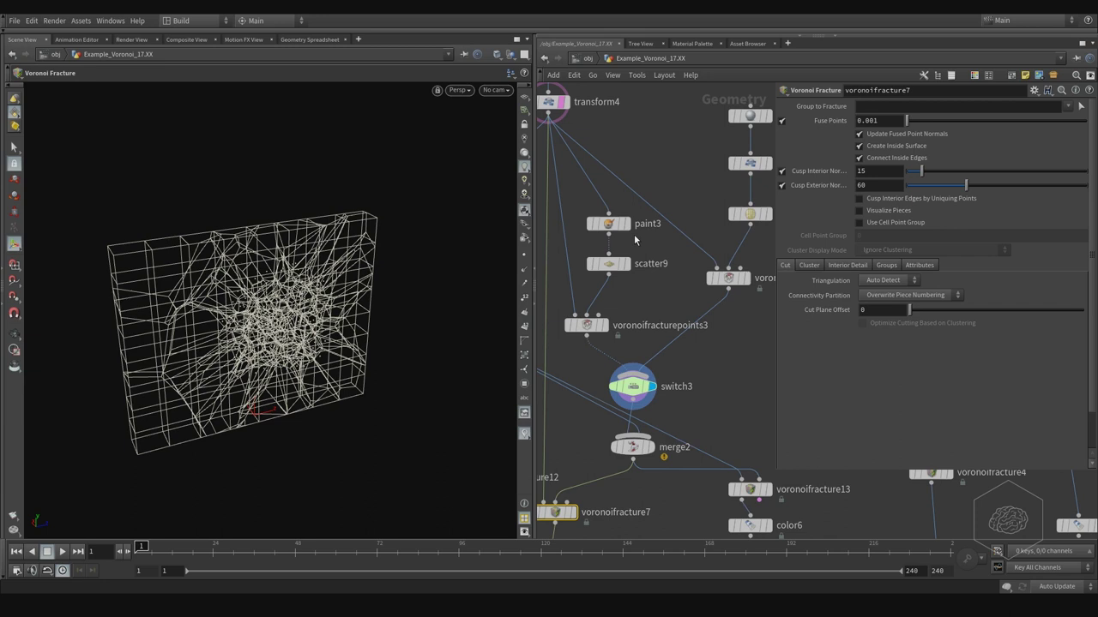
middle_click_drag(670, 256, 640, 250)
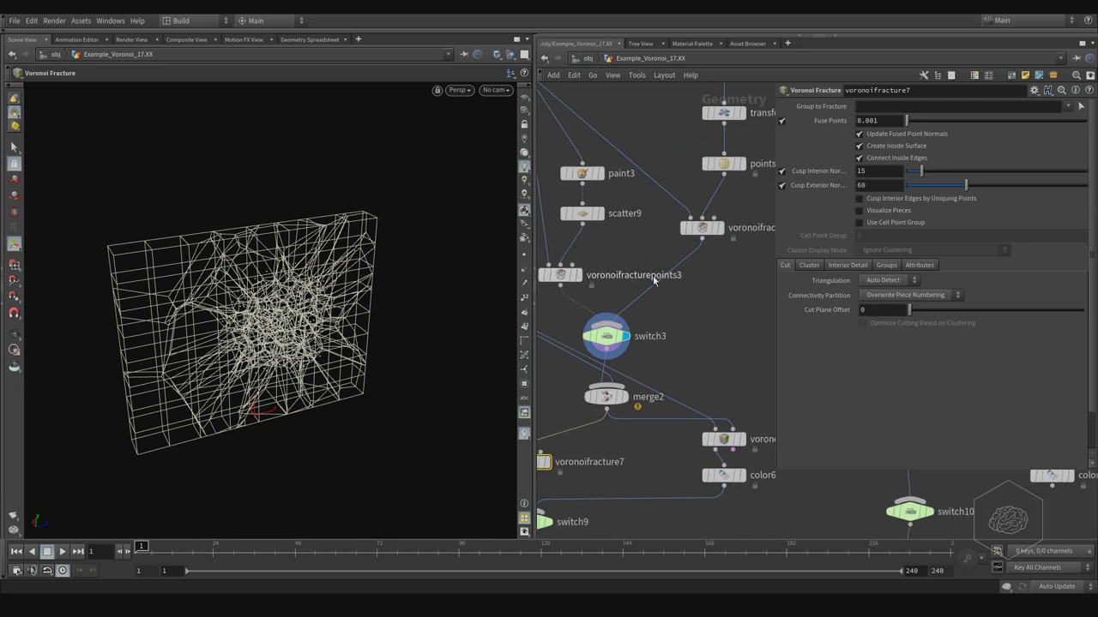
middle_click_drag(694, 294, 713, 192)
middle_click_drag(688, 257, 664, 208)
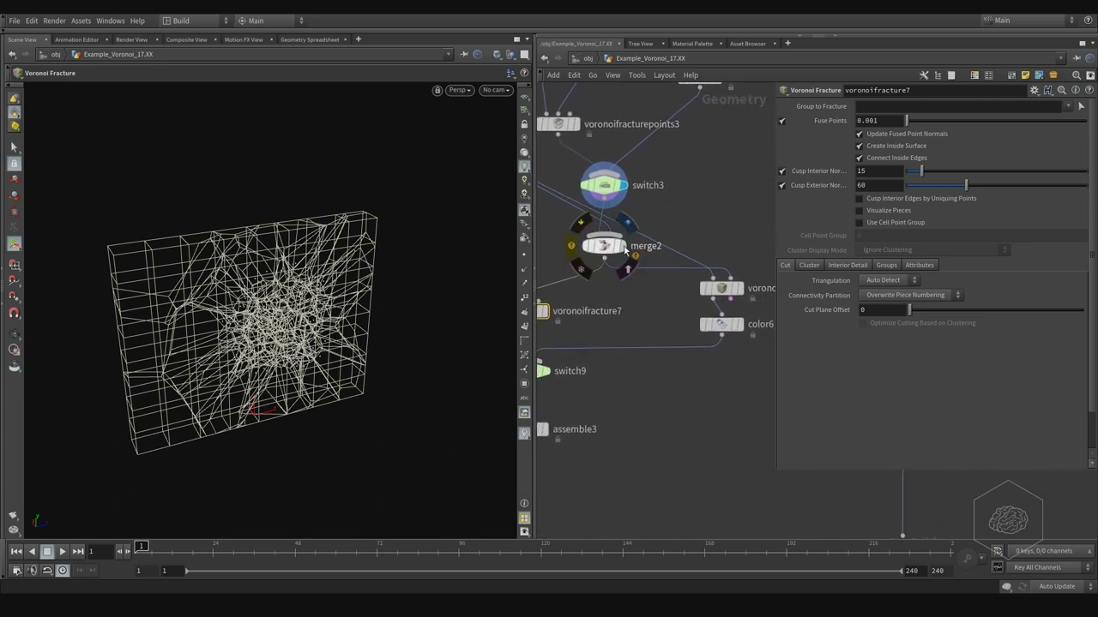
left_click(625, 249)
middle_click_drag(565, 321, 683, 227)
left_click(623, 247)
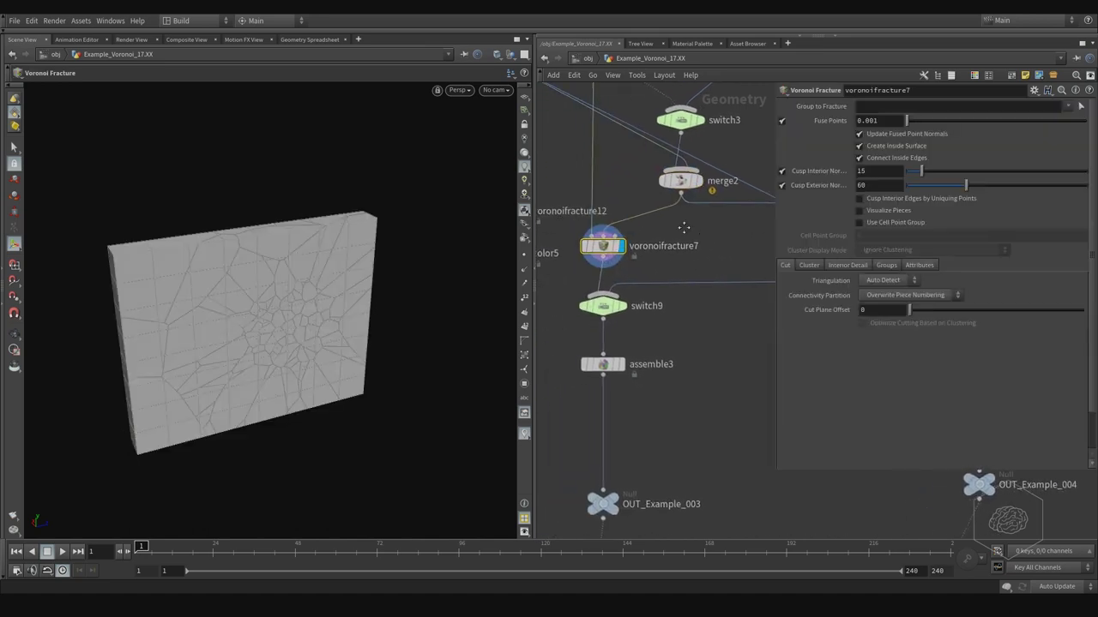
Step: Display voronoifracture13 and view the wall's randomly coloured fracture pieces
scroll(684, 228, "down", 4)
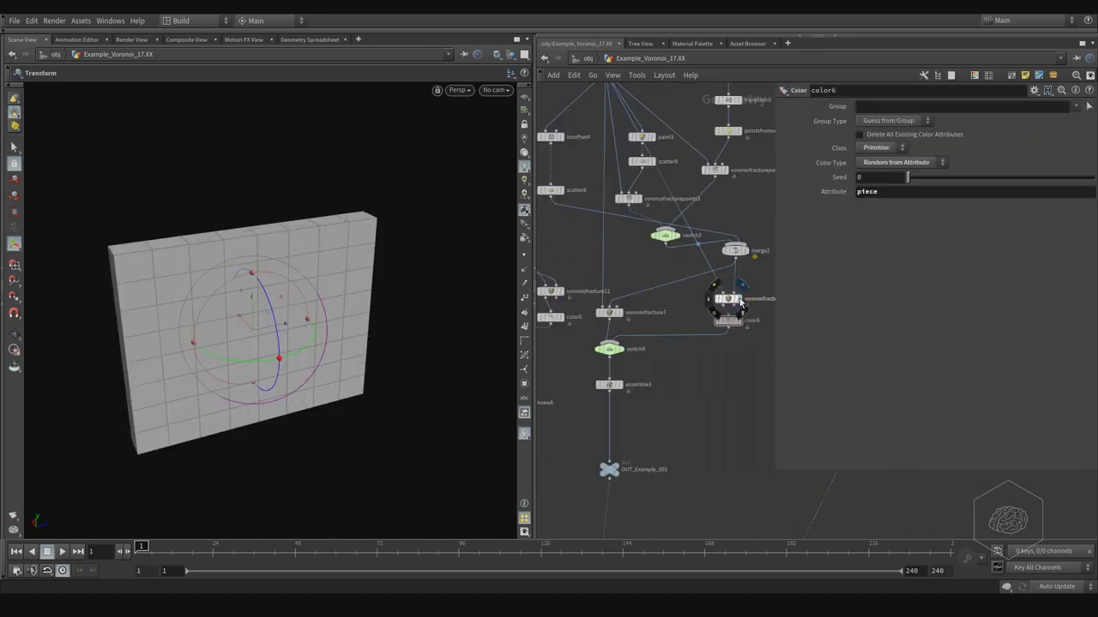
left_click(741, 300)
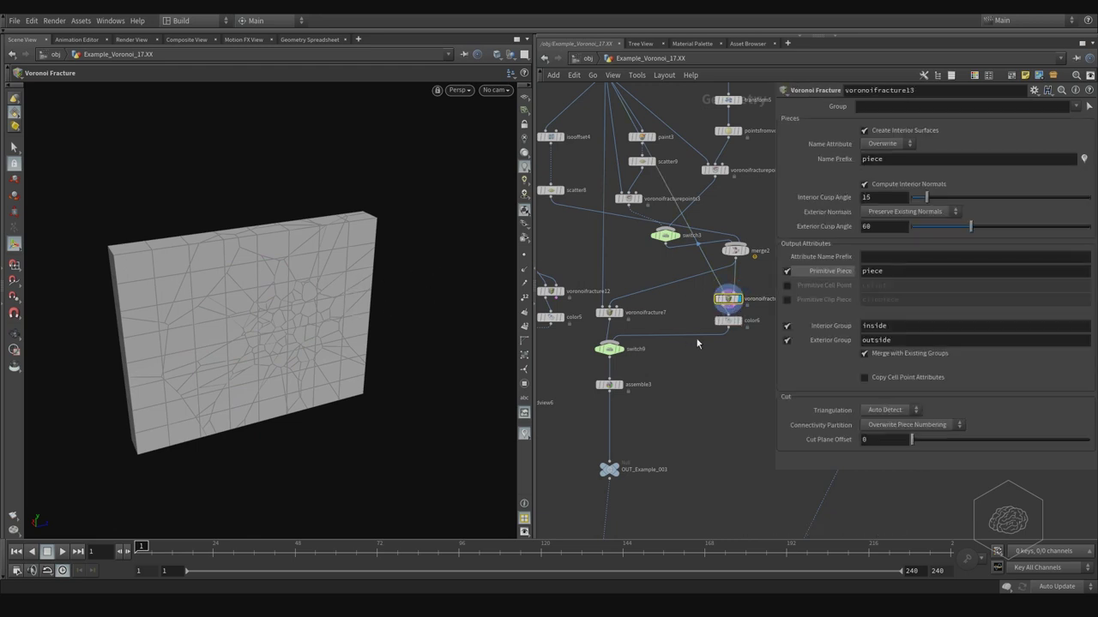
mouse_move(697, 343)
middle_mouse_down()
mouse_move(703, 311)
mouse_move(686, 341)
mouse_move(642, 331)
mouse_move(654, 343)
mouse_move(637, 342)
mouse_move(651, 351)
mouse_move(680, 345)
middle_mouse_up()
left_click(622, 392)
Step: Display the grid2 node and move it slightly farther above polyextrude1 in the network
left_click(616, 148)
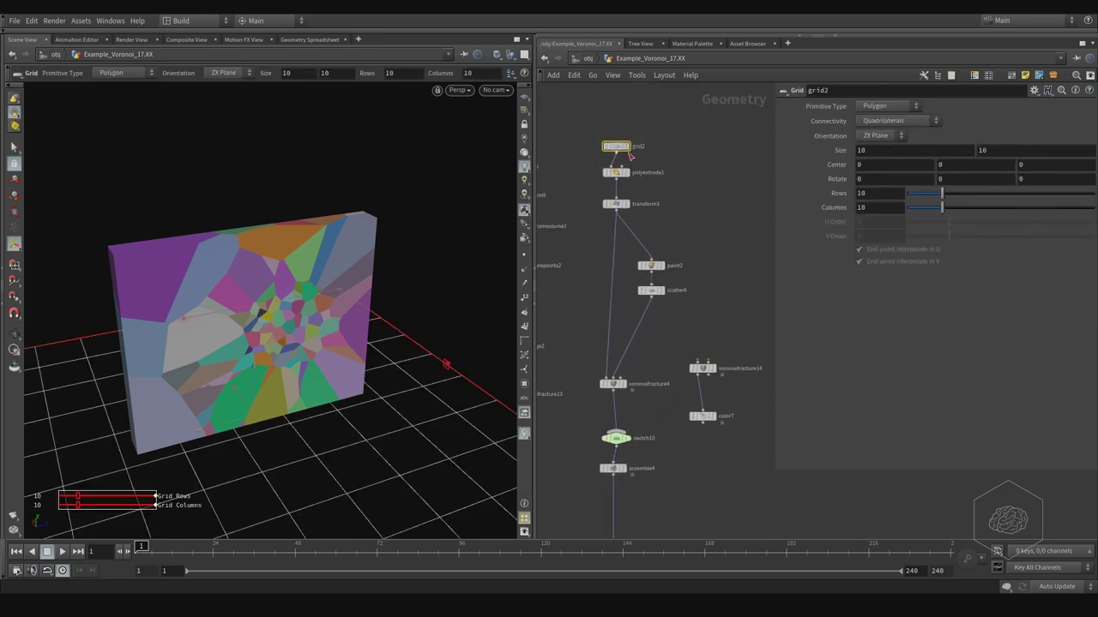
left_click(630, 154)
left_click_drag(618, 152, 624, 144)
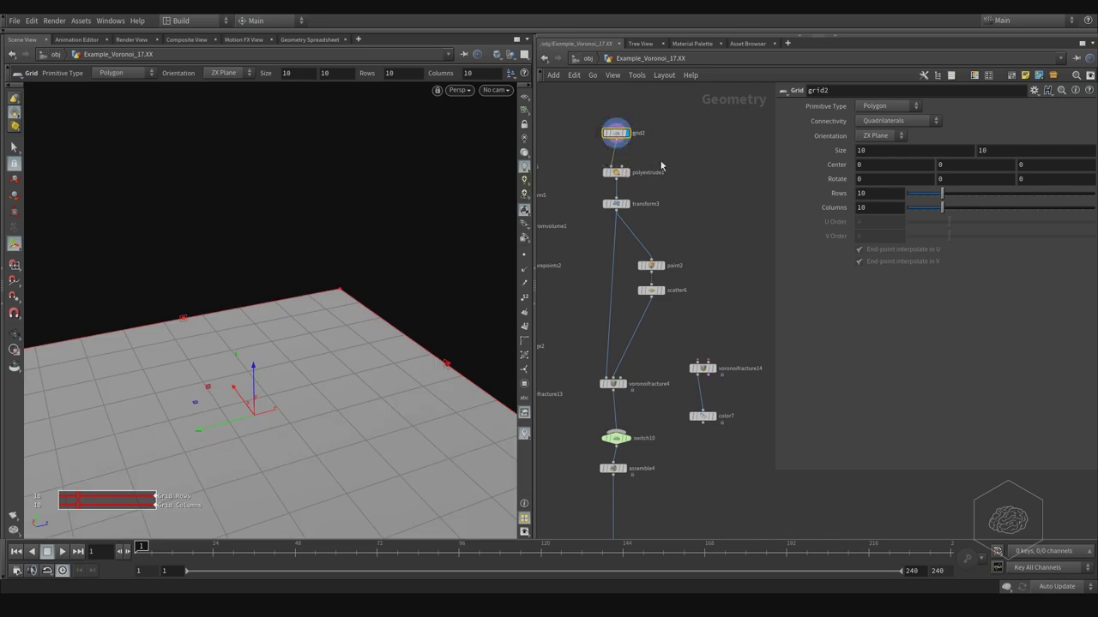
Step: Display polyextrude1 and examine the thin extruded plane from the side, undoing the accidental inset change
left_click(626, 173)
left_click(628, 175)
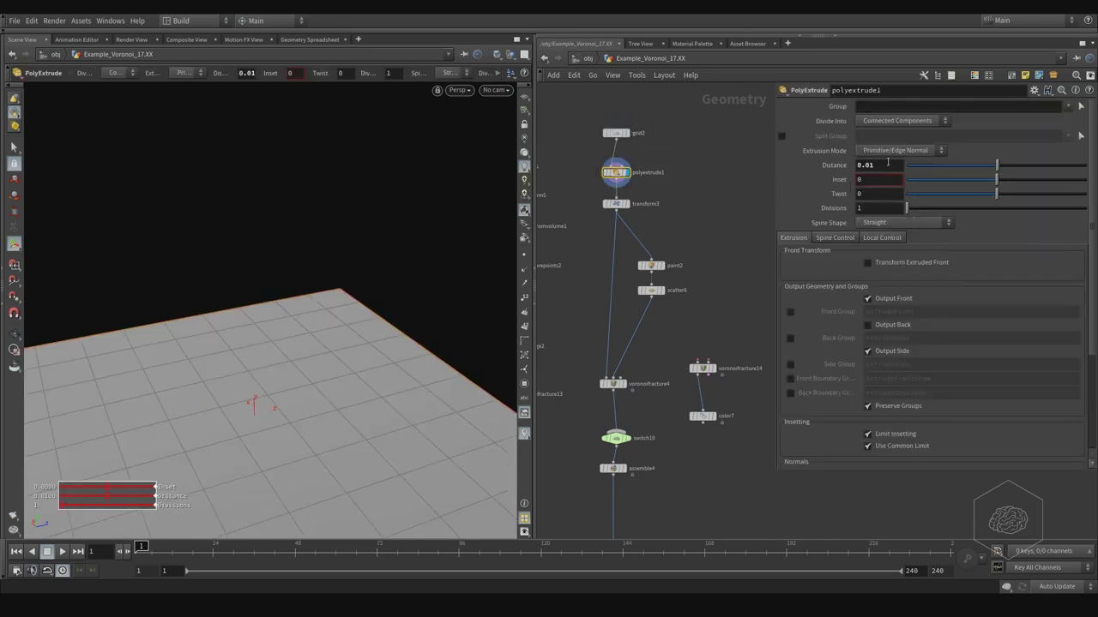
left_click_drag(301, 251, 320, 185)
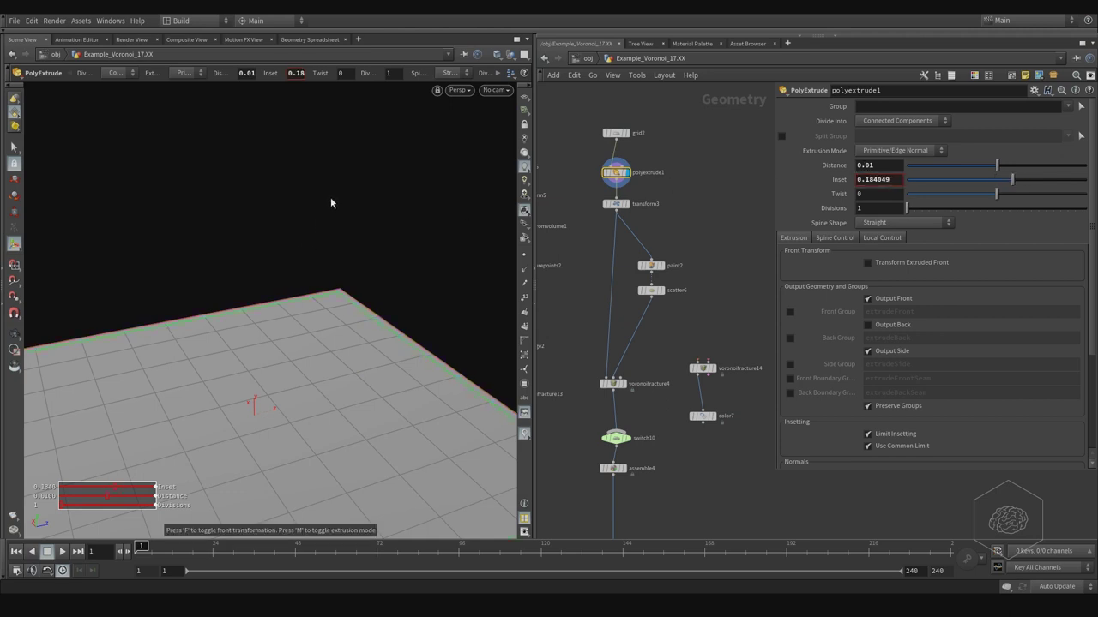
key("ctrl+z")
key("Escape")
mouse_move(335, 228)
left_mouse_down()
mouse_move(326, 214)
mouse_move(309, 237)
mouse_move(237, 250)
mouse_move(326, 217)
mouse_move(400, 217)
mouse_move(321, 240)
mouse_move(355, 230)
mouse_move(307, 233)
mouse_move(267, 294)
mouse_move(333, 250)
left_mouse_up()
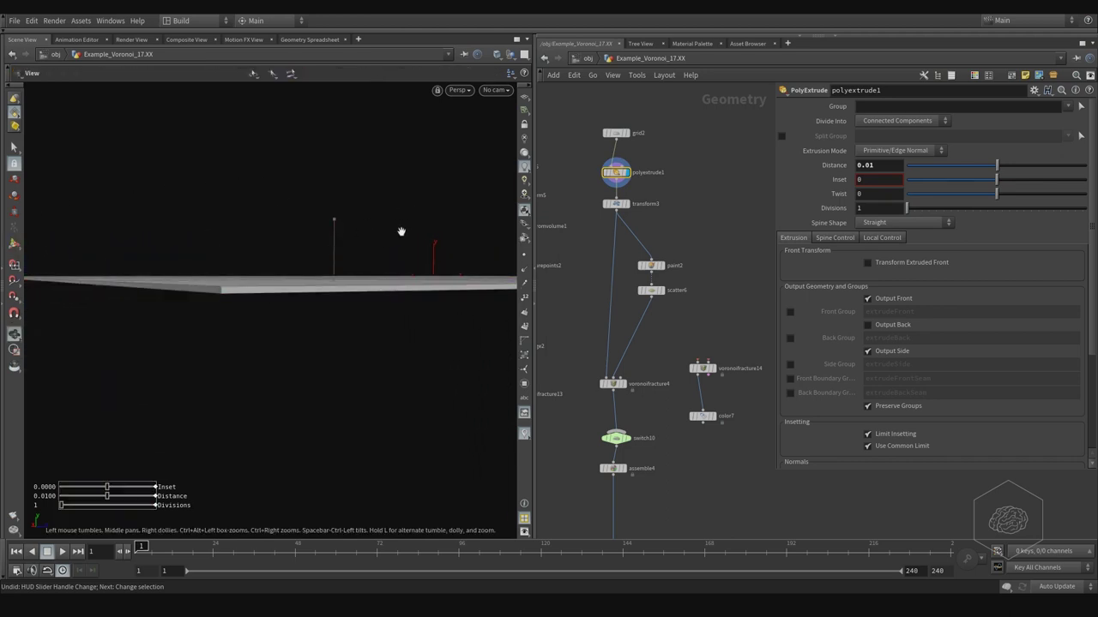
Step: Display transform3 and examine the scaled plane from above
left_click(617, 205)
left_click(629, 205)
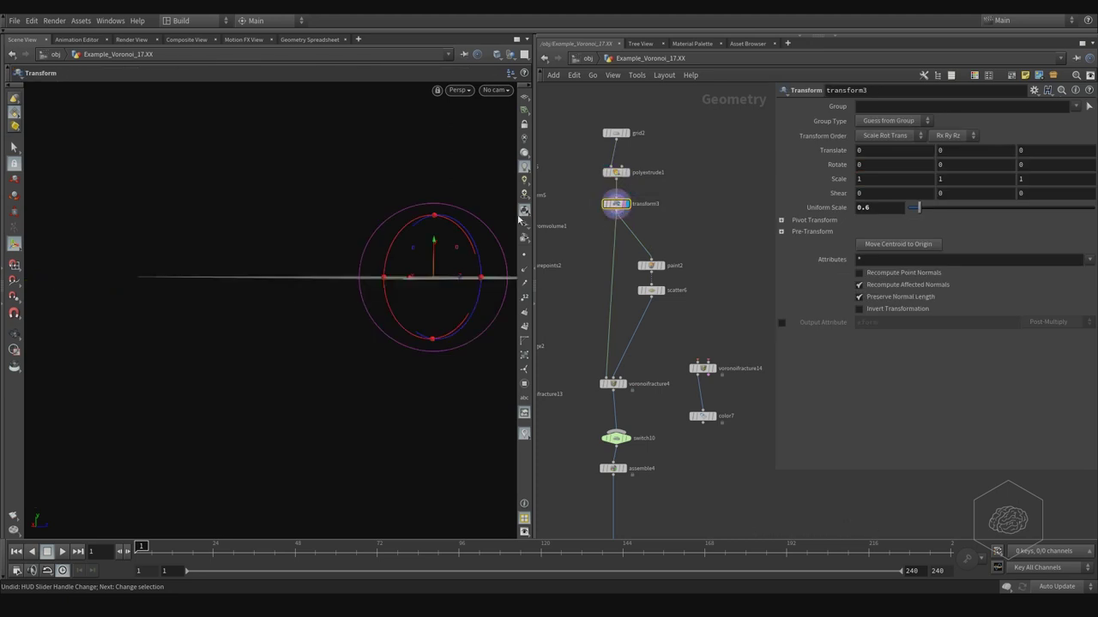
key("Escape")
mouse_move(382, 257)
left_mouse_down()
mouse_move(351, 269)
mouse_move(374, 226)
mouse_move(369, 273)
left_mouse_up()
middle_click_drag(369, 273, 303, 249, "alt")
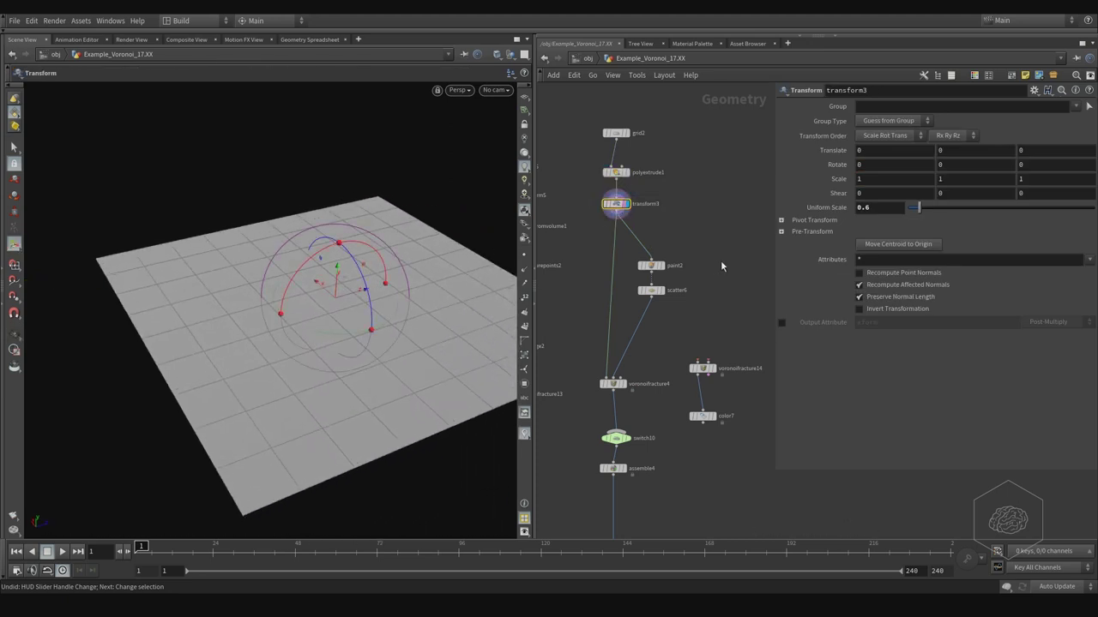
Step: Display paint2 to view the red painted area on the plane
middle_click_drag(677, 270, 699, 248)
scroll(700, 248, "up", 4)
left_click(659, 240)
left_click(676, 240)
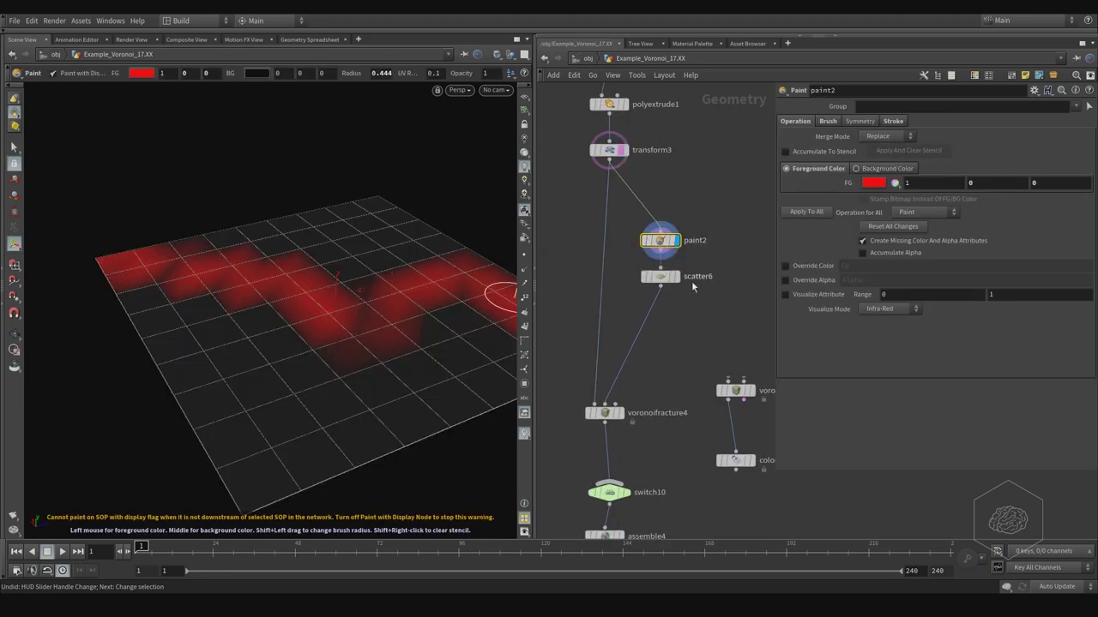
Step: Display scatter6 to view the points scattered within the painted area
left_click(660, 276)
left_click(676, 276)
mouse_move(649, 366)
middle_mouse_down()
mouse_move(604, 259)
mouse_move(650, 212)
mouse_move(661, 250)
mouse_move(653, 297)
middle_mouse_up()
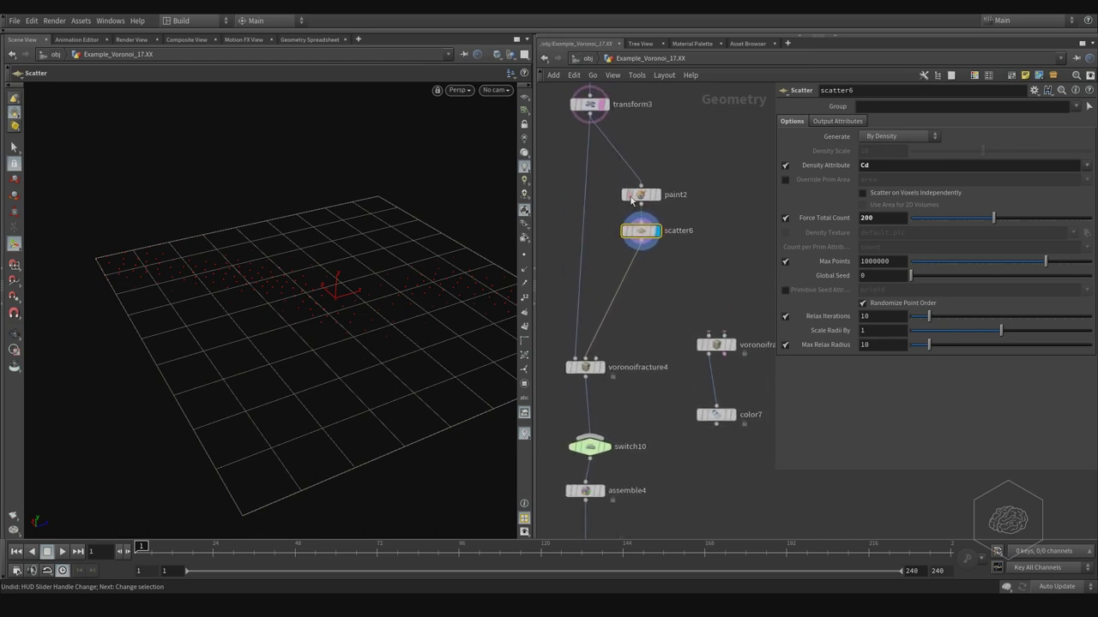
Step: Connect transform3 to the first input of voronoifracture14 and scatter6 to its second input
left_click(589, 119)
left_click(709, 335)
left_click(640, 249)
left_click(725, 334)
Step: Connect the output of color7 to the switch10 node
middle_click_drag(632, 412, 635, 334)
left_click(593, 359)
left_click(720, 345)
middle_click_drag(723, 361, 698, 357)
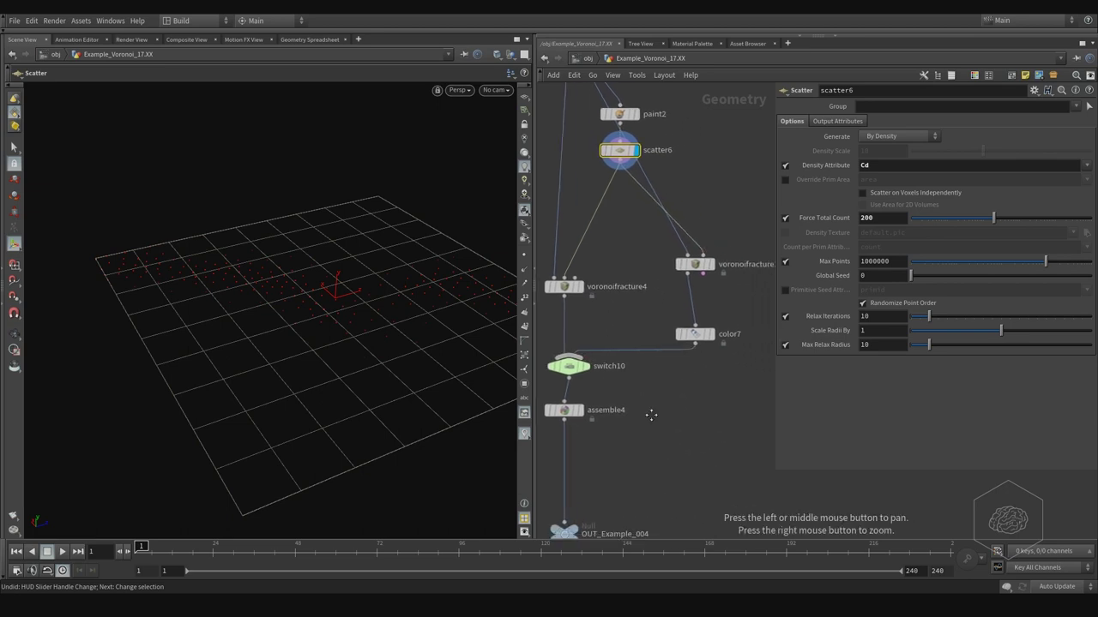
Step: Set the color7 class to Primitive and inspect the coloured fracture cells of voronoifracture14
left_click(708, 264)
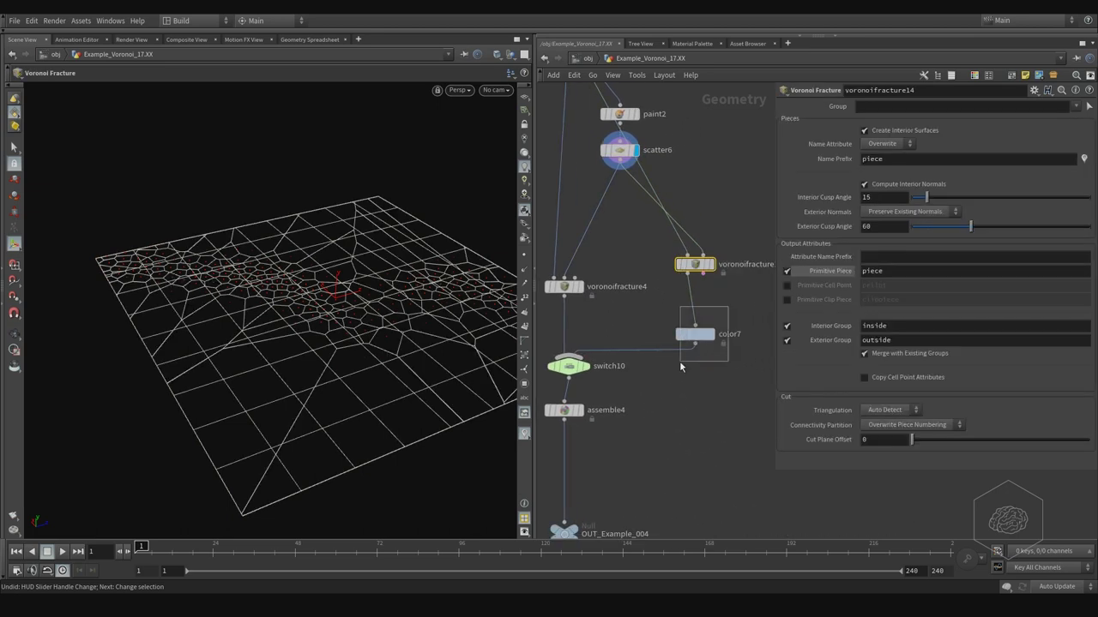
left_click(683, 336)
scroll(879, 150, "up", 1)
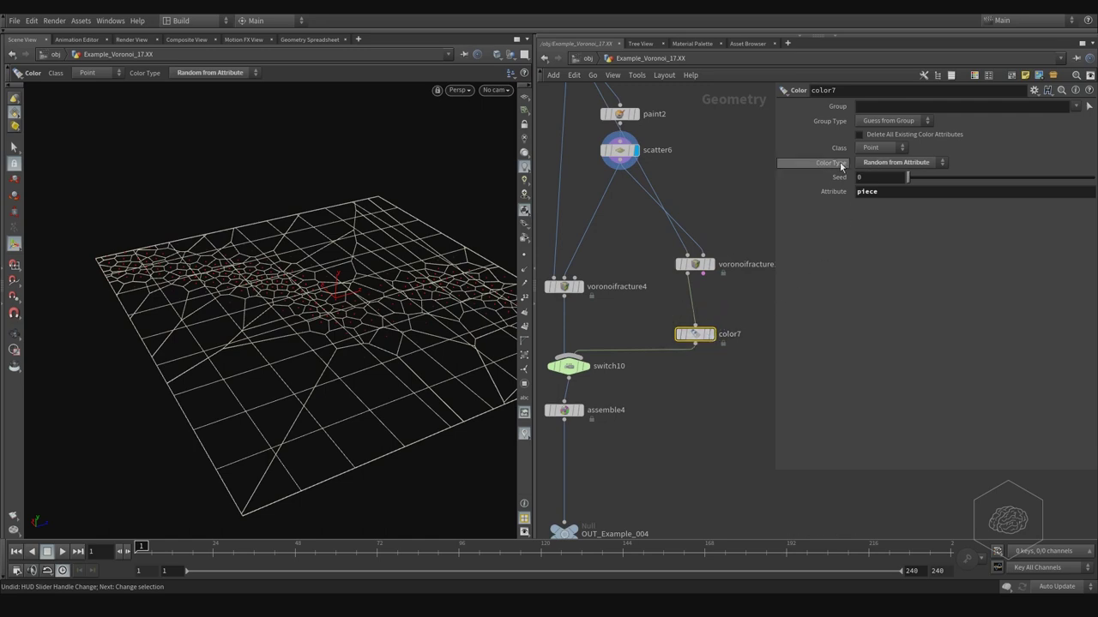
key("space")
mouse_move(274, 307)
left_mouse_down()
mouse_move(277, 340)
mouse_move(231, 351)
mouse_move(166, 181)
mouse_move(219, 334)
mouse_move(264, 312)
left_mouse_up()
key("Return")
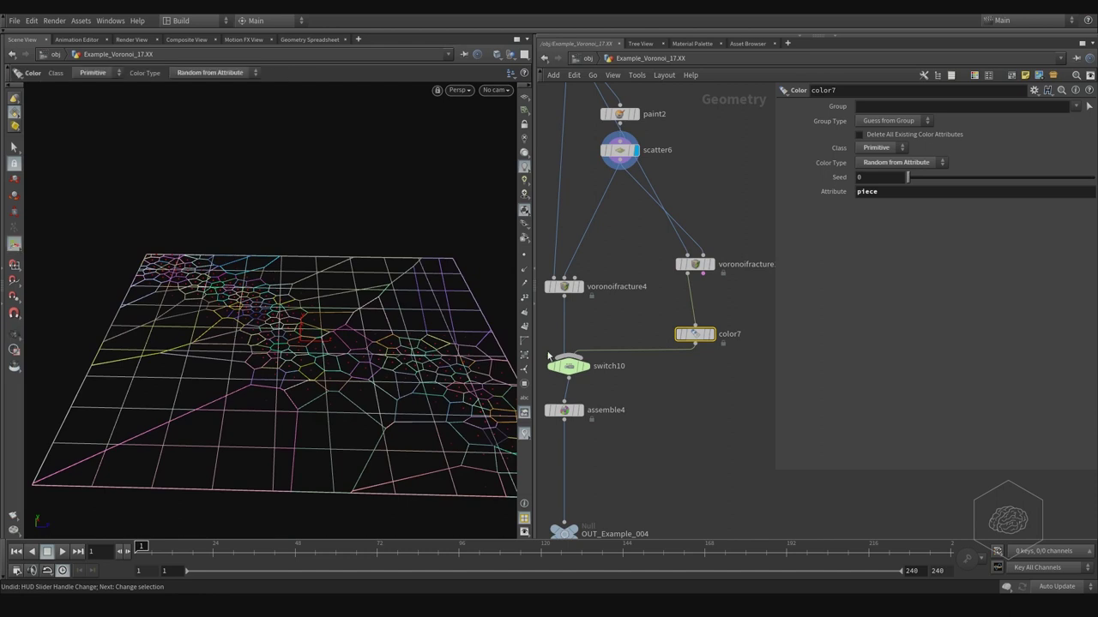
Step: Review the complete network of fracture example branches
middle_click_drag(681, 400, 631, 392)
key("Tab")
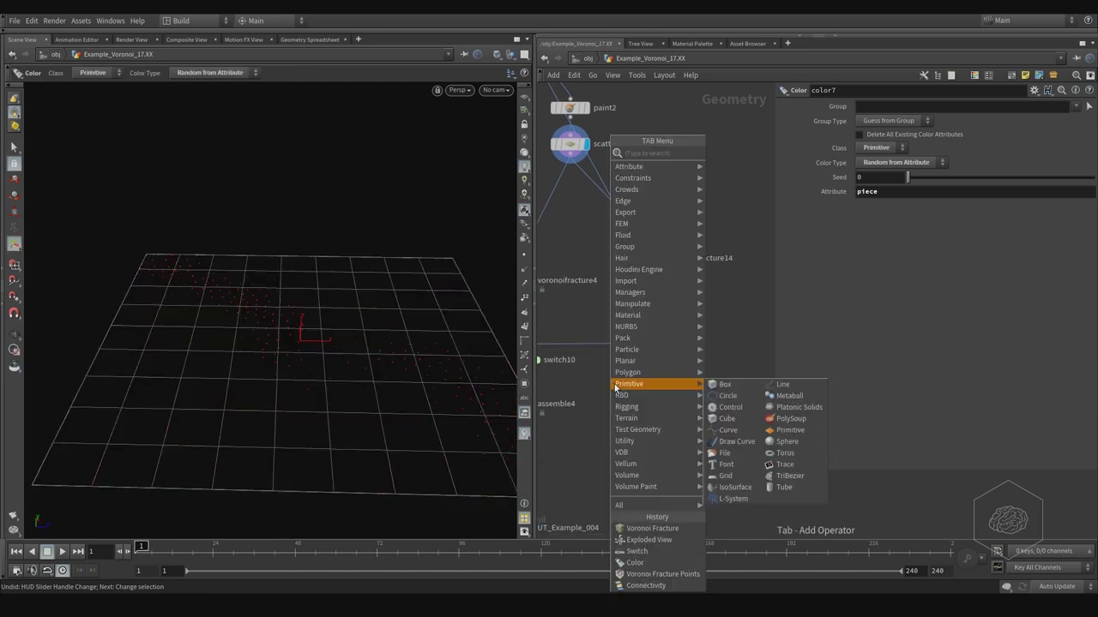
key("Escape")
scroll(695, 369, "down", 3)
scroll(660, 365, "down", 3)
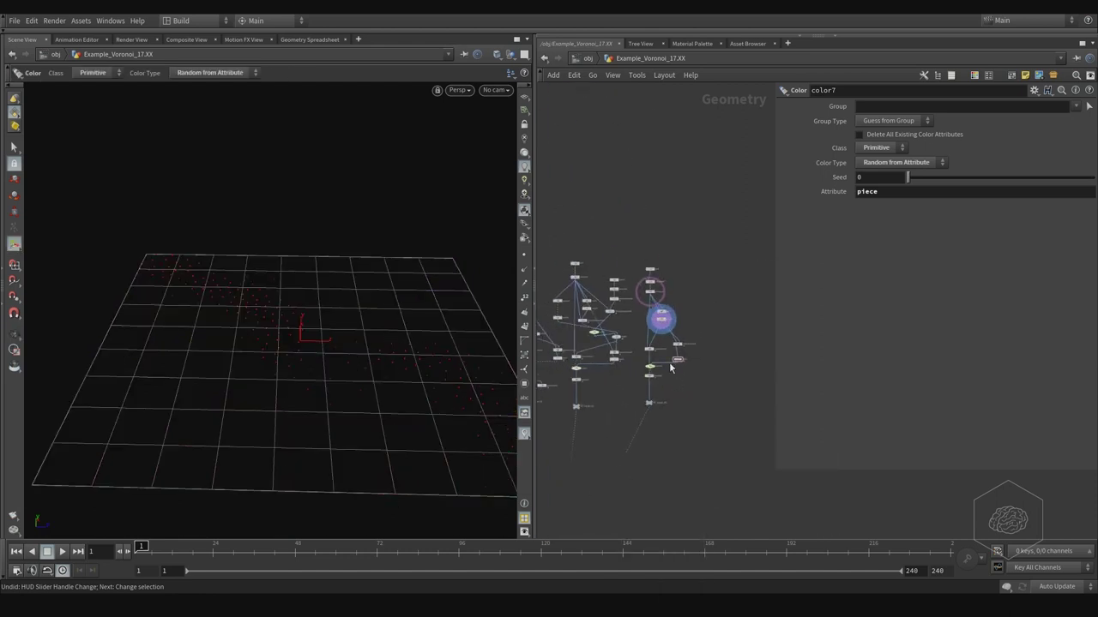
right_click(705, 347)
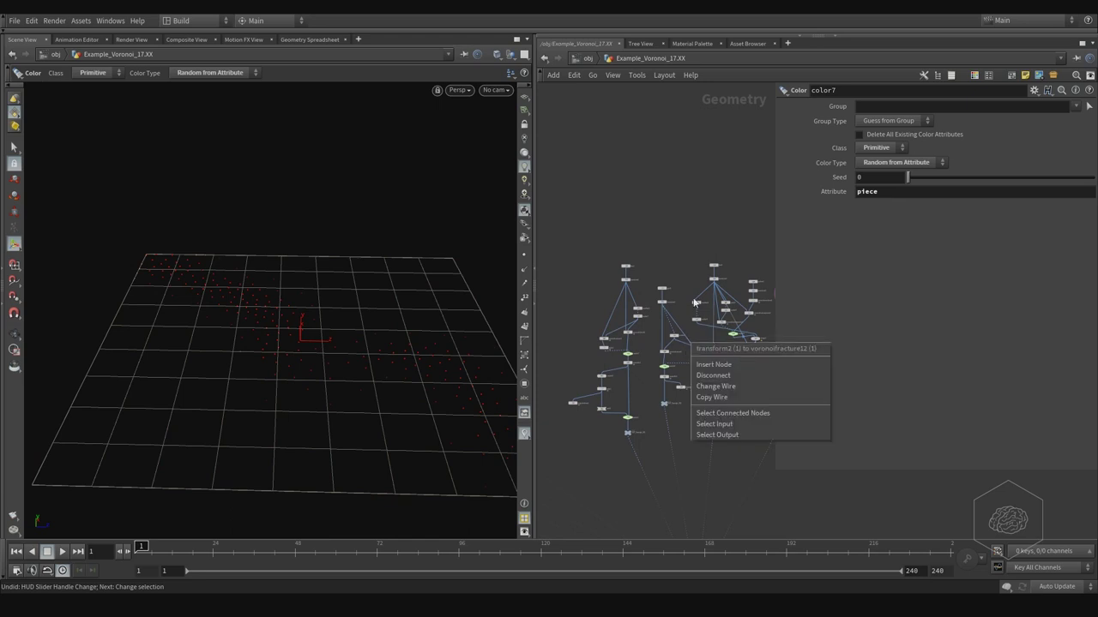
left_click(679, 292)
right_click(694, 319)
left_click(659, 237)
middle_click_drag(679, 340, 656, 330)
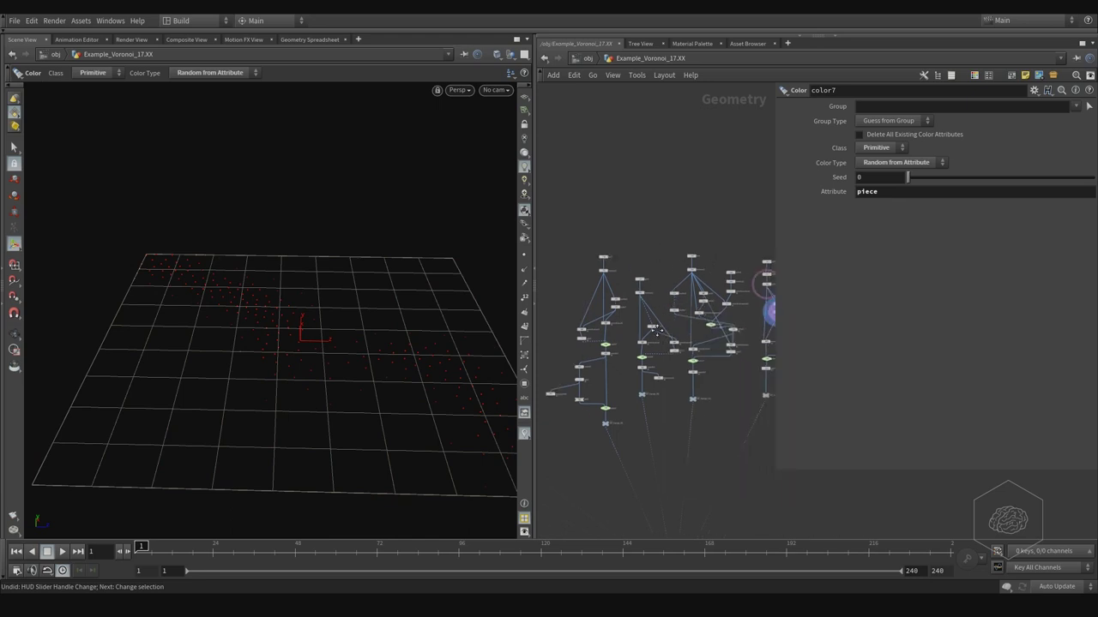
scroll(693, 319, "up", 5)
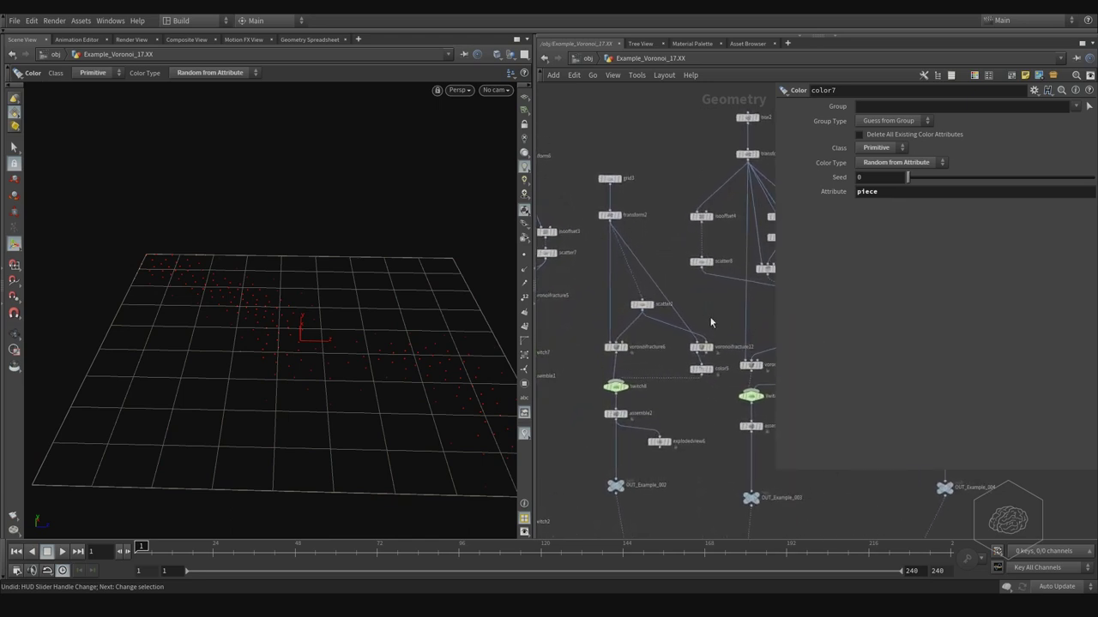
scroll(710, 323, "down", 3)
middle_click_drag(710, 323, 675, 319)
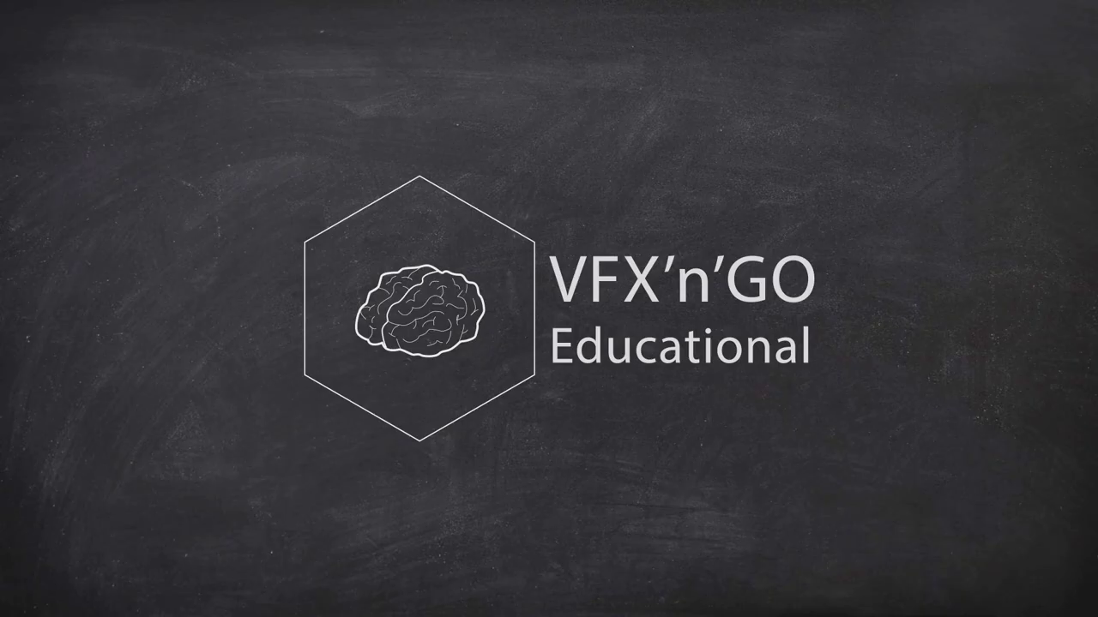